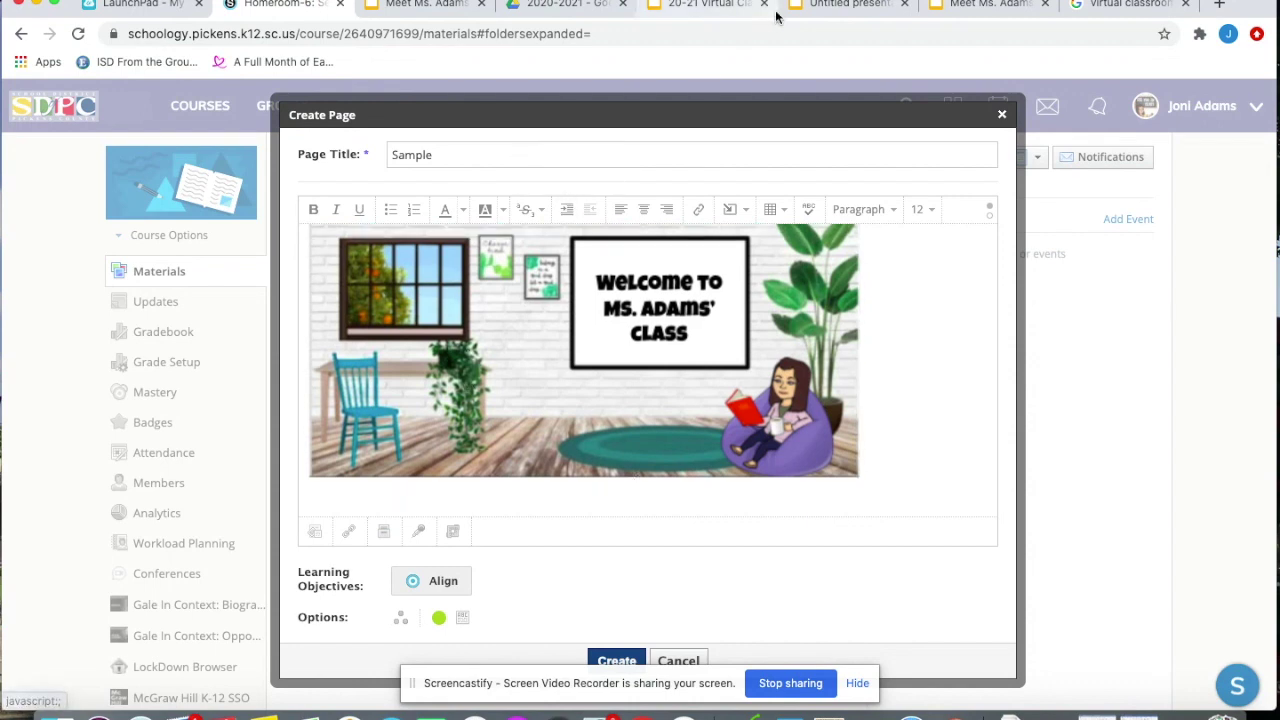
Switch to the Untitled presentation in Google Slides
left_click(815, 7)
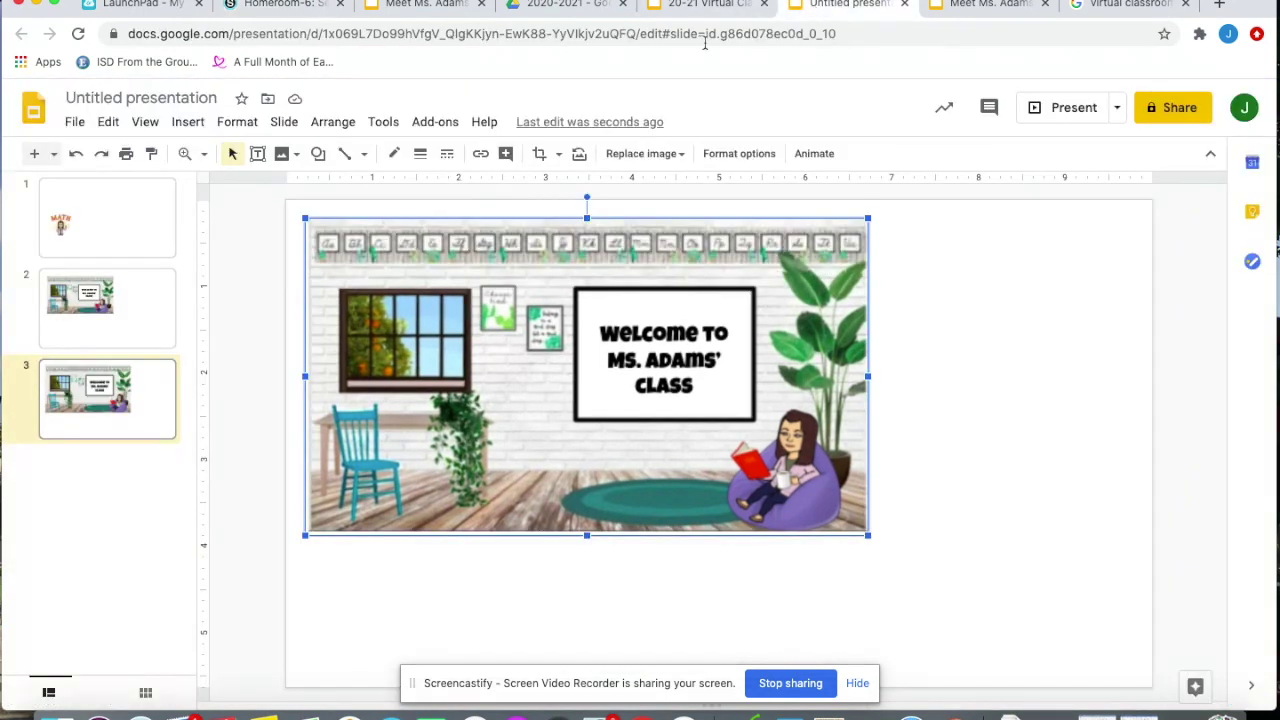
On slide 1, draw a rounded rectangle above the MATH bitmoji, fill it purple, and enlarge it slightly
left_click(139, 212)
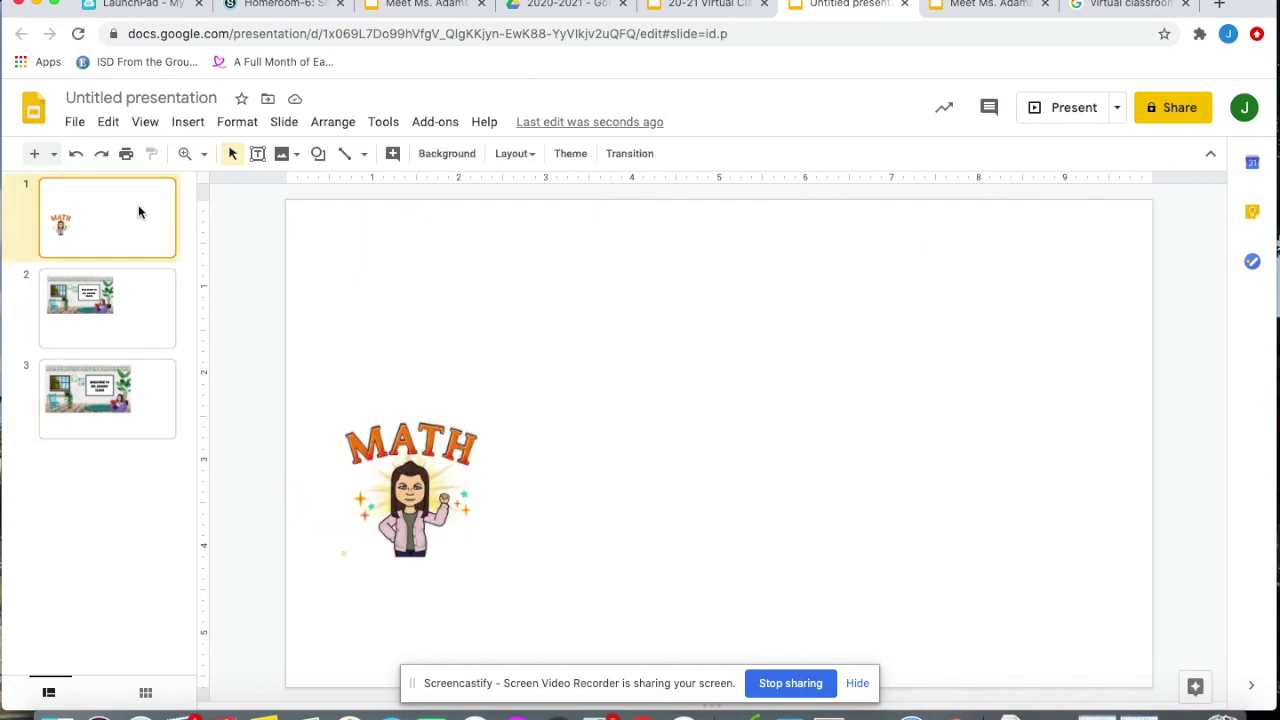
left_click(318, 155)
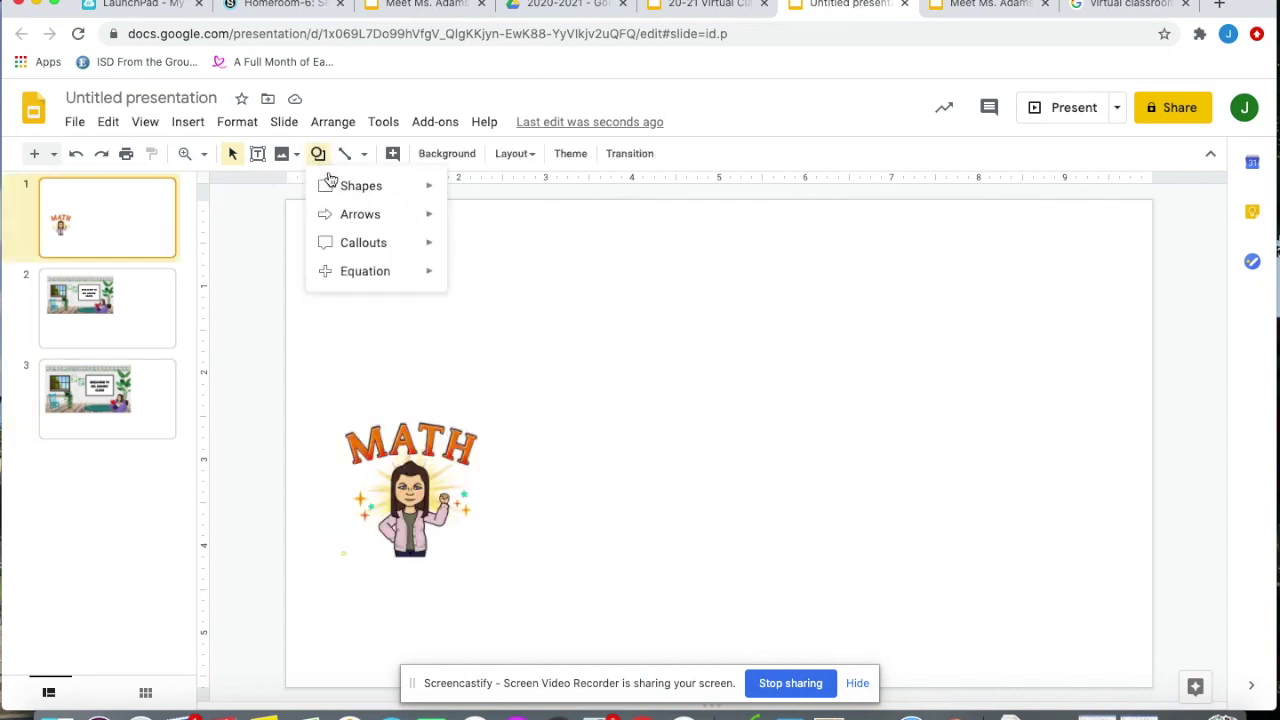
mouse_move(338, 185)
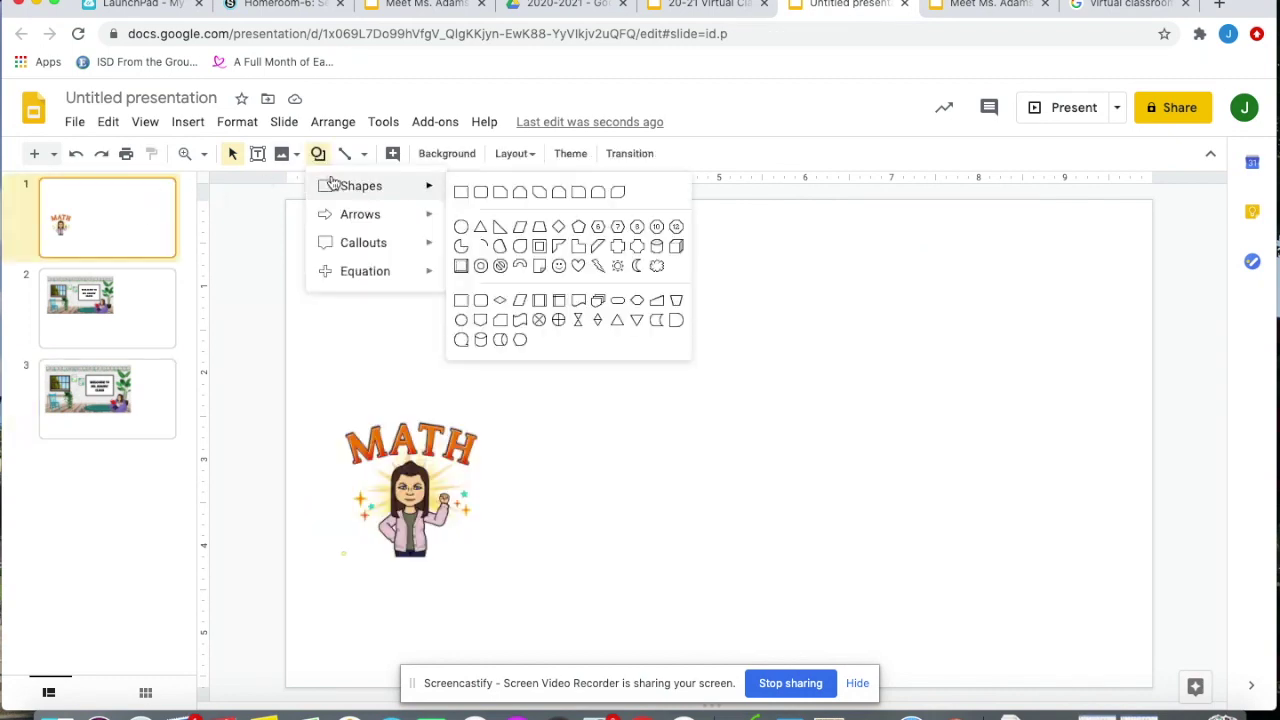
left_click(480, 192)
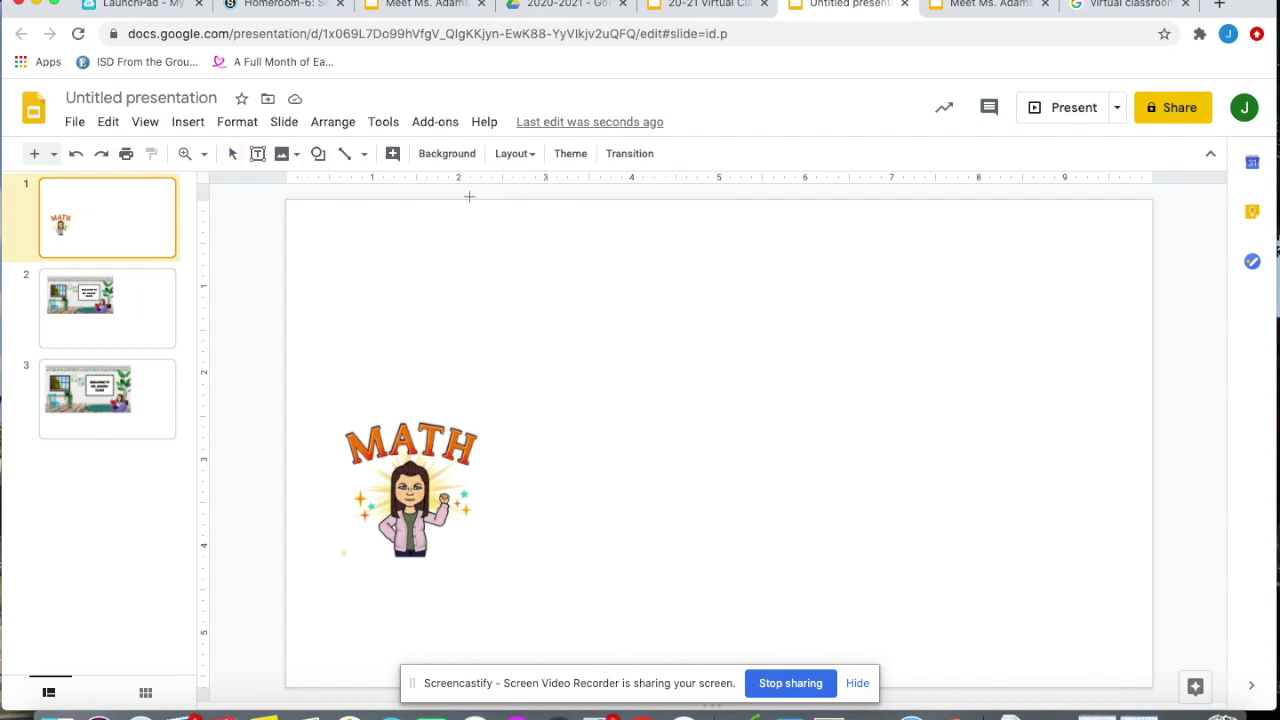
left_click_drag(353, 235, 471, 339)
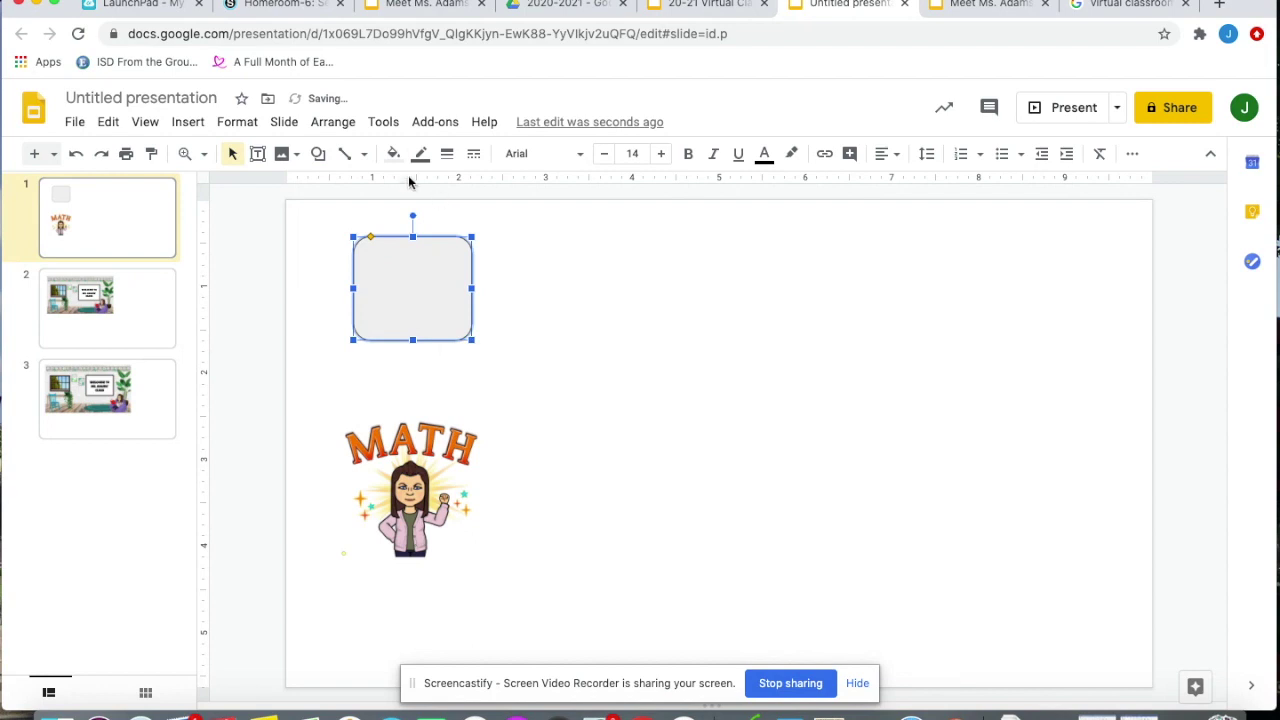
left_click(393, 155)
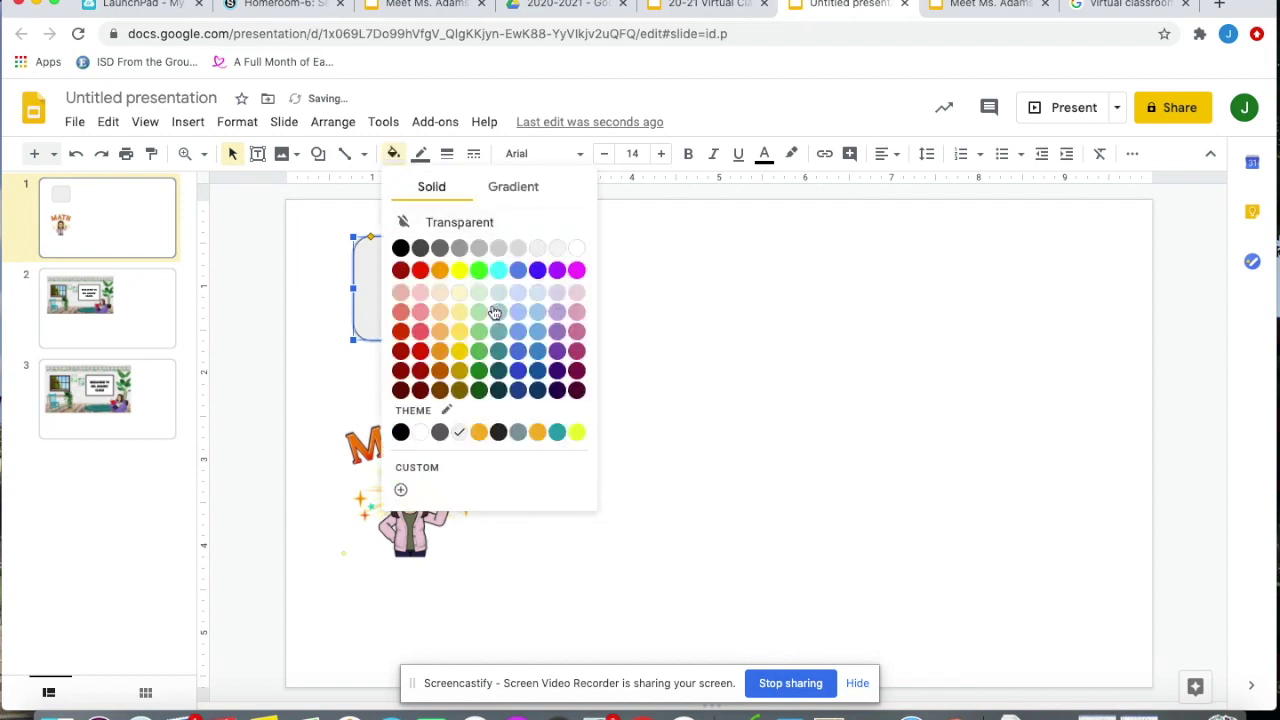
left_click(557, 270)
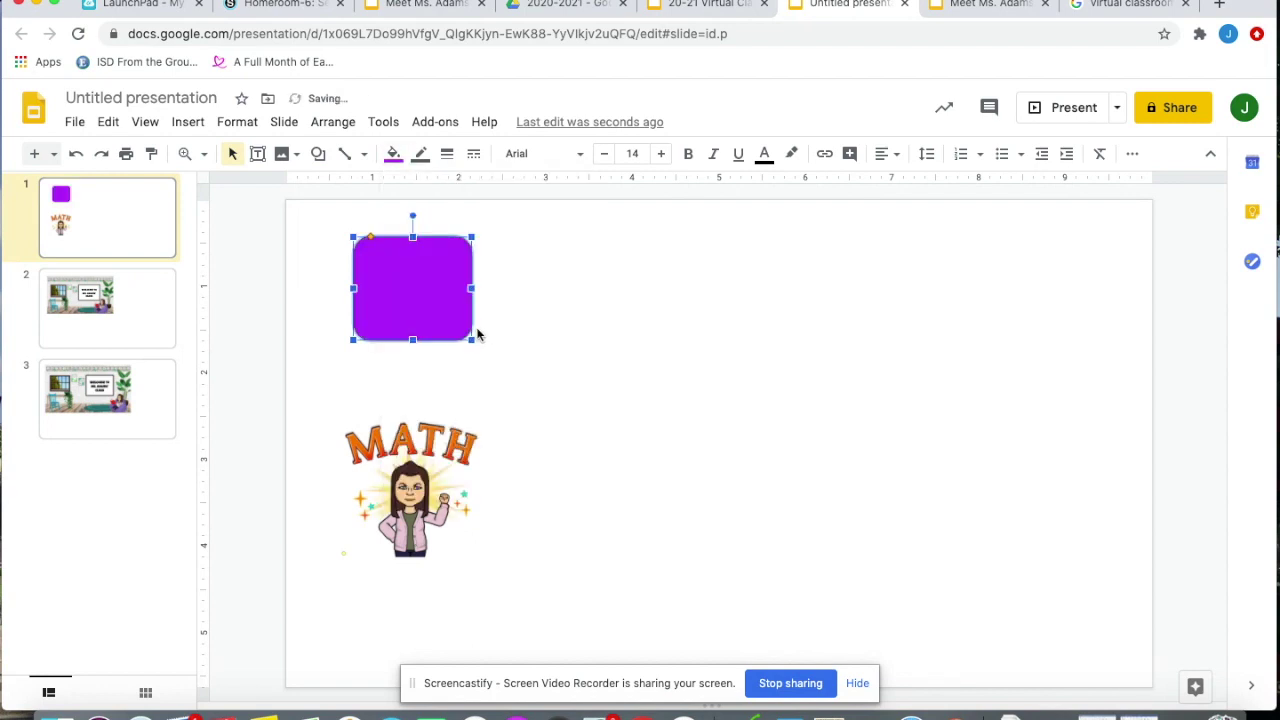
left_click_drag(471, 340, 505, 355)
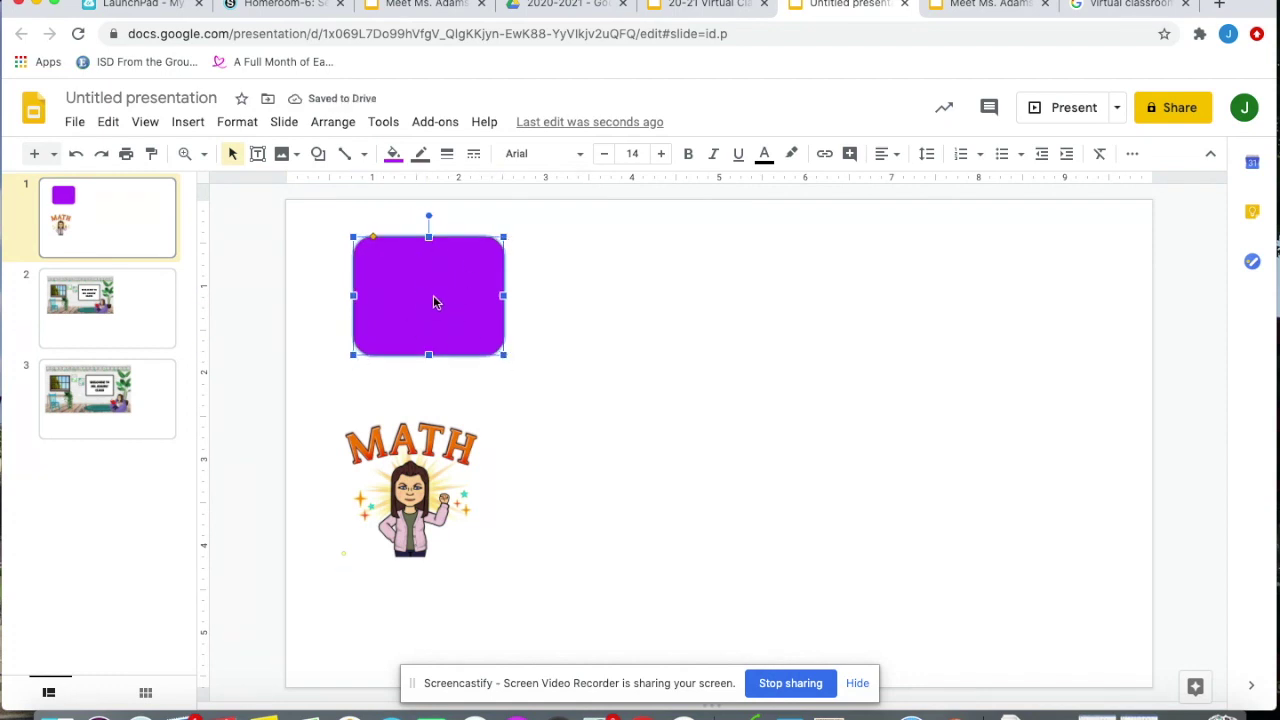
Shrink the MATH bitmoji onto the purple rectangle and send the rectangle to the back
left_click(352, 428)
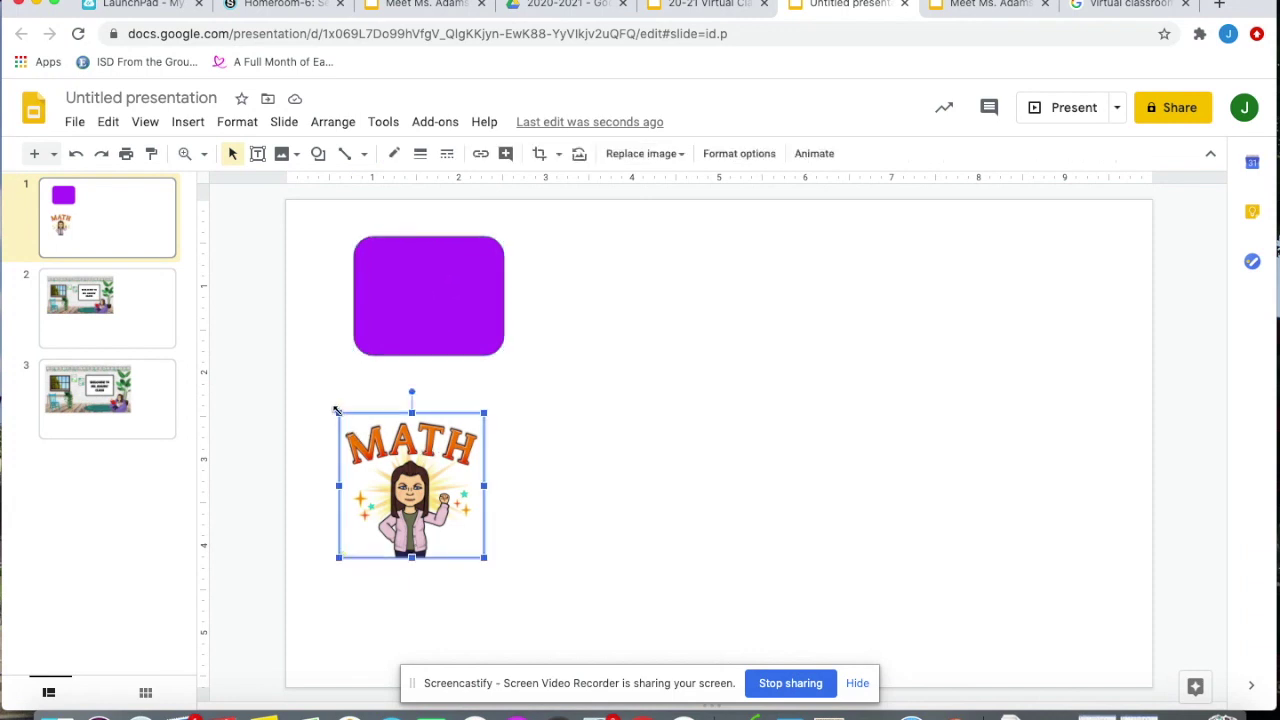
left_click_drag(340, 414, 426, 283)
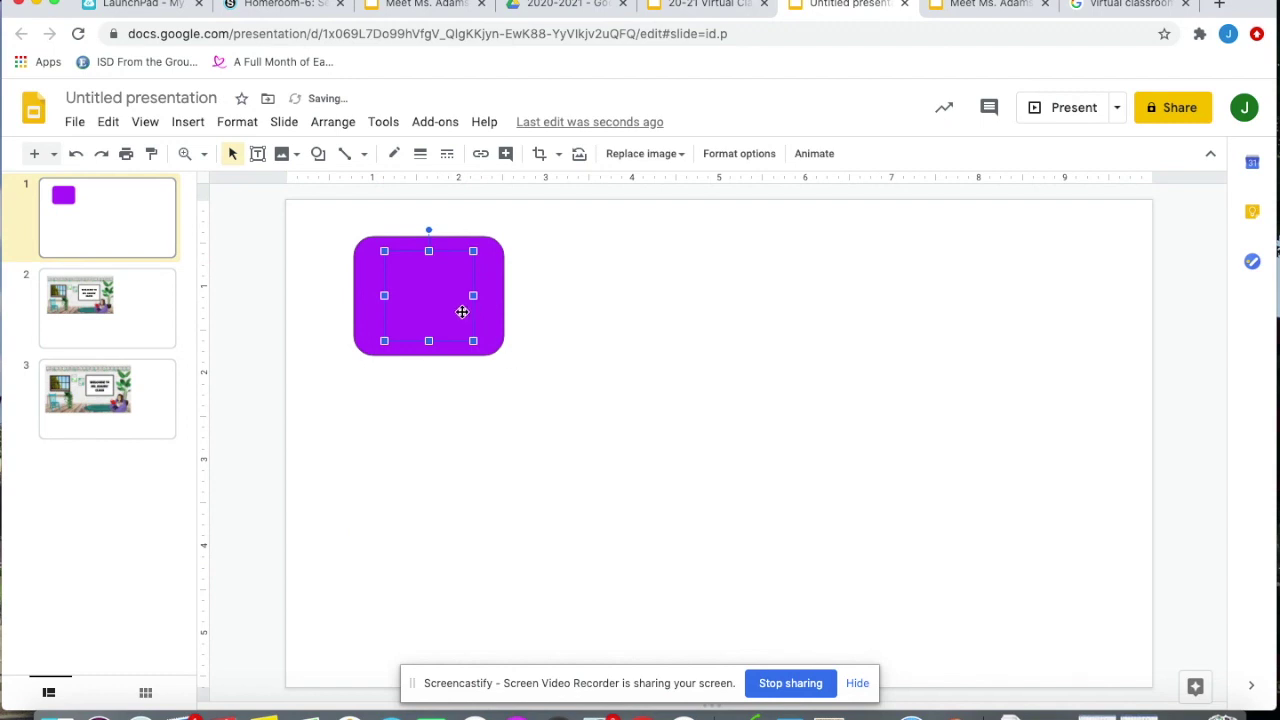
right_click(453, 302)
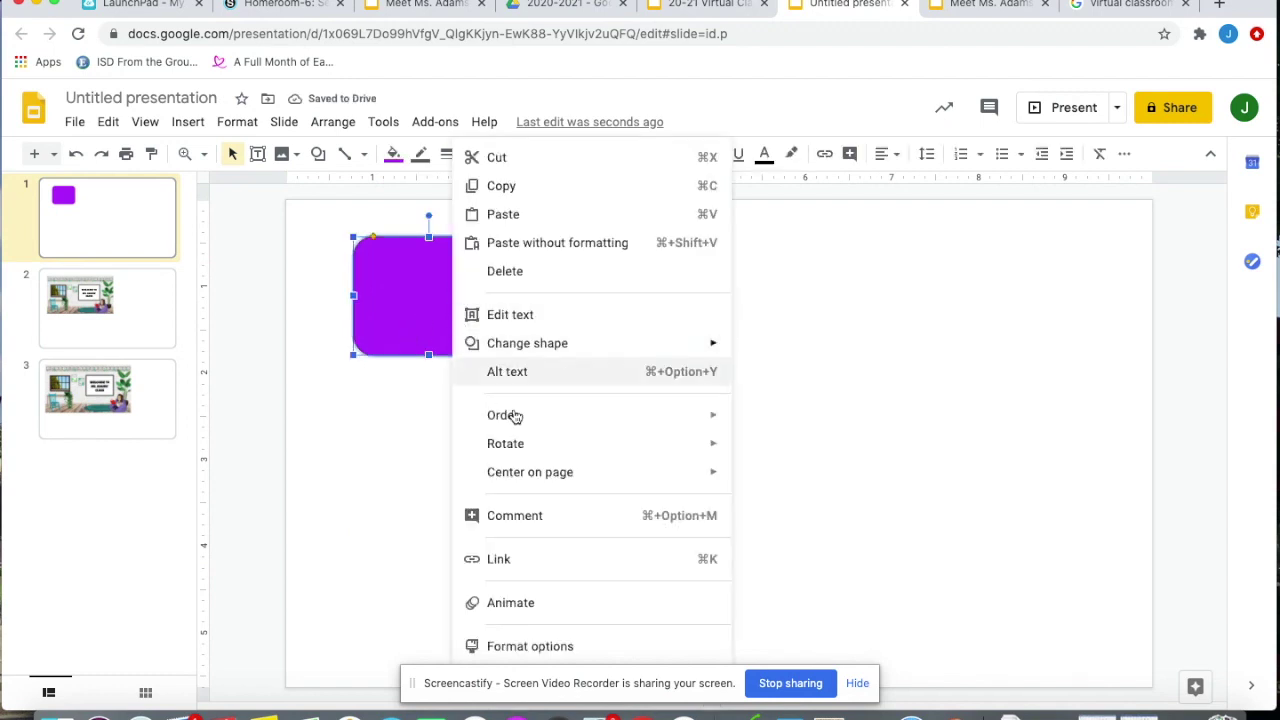
mouse_move(524, 420)
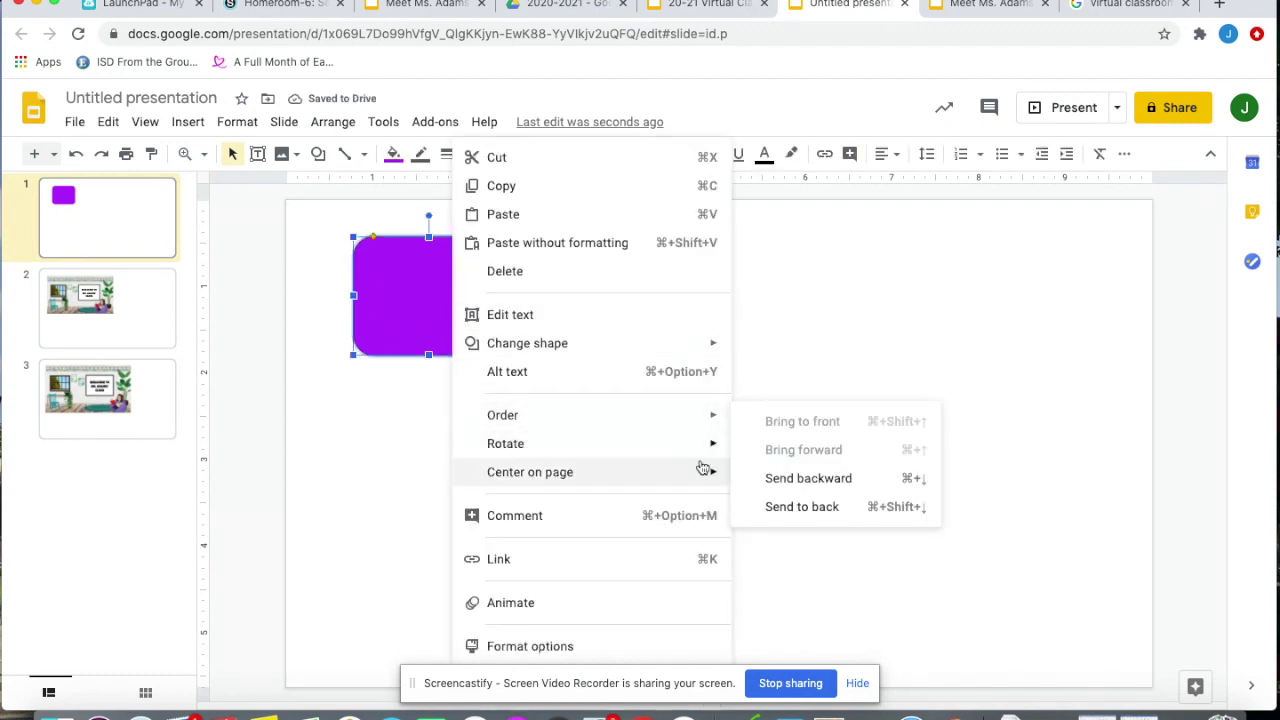
left_click(784, 503)
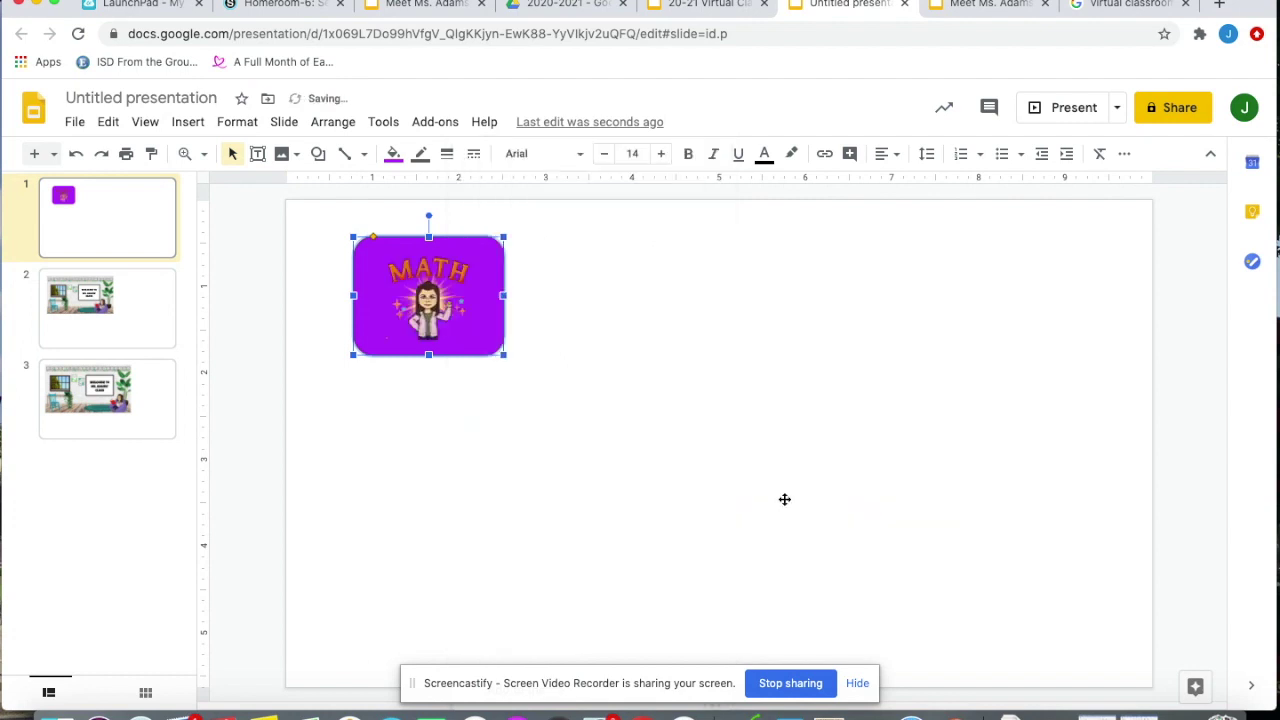
left_click(508, 435)
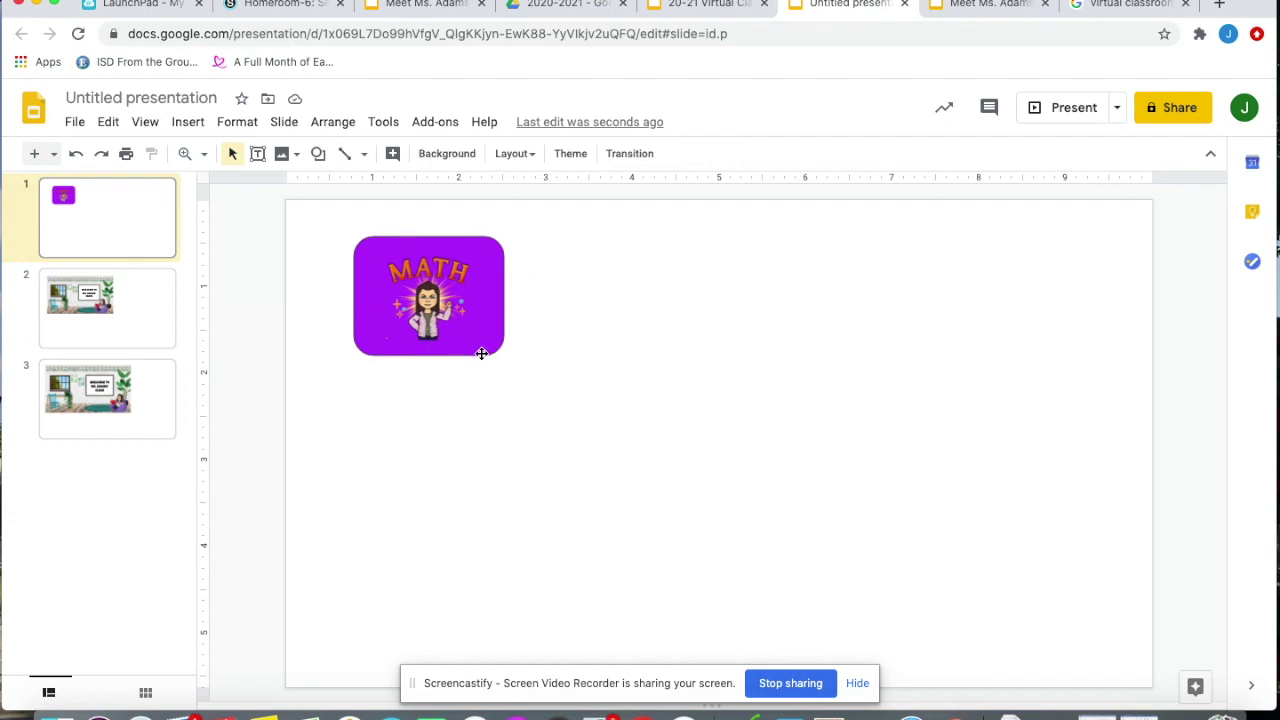
Screenshot the purple MATH button and place the capture on slide 1 as a second copy
key("super+shift+4")
left_click_drag(345, 231, 513, 361)
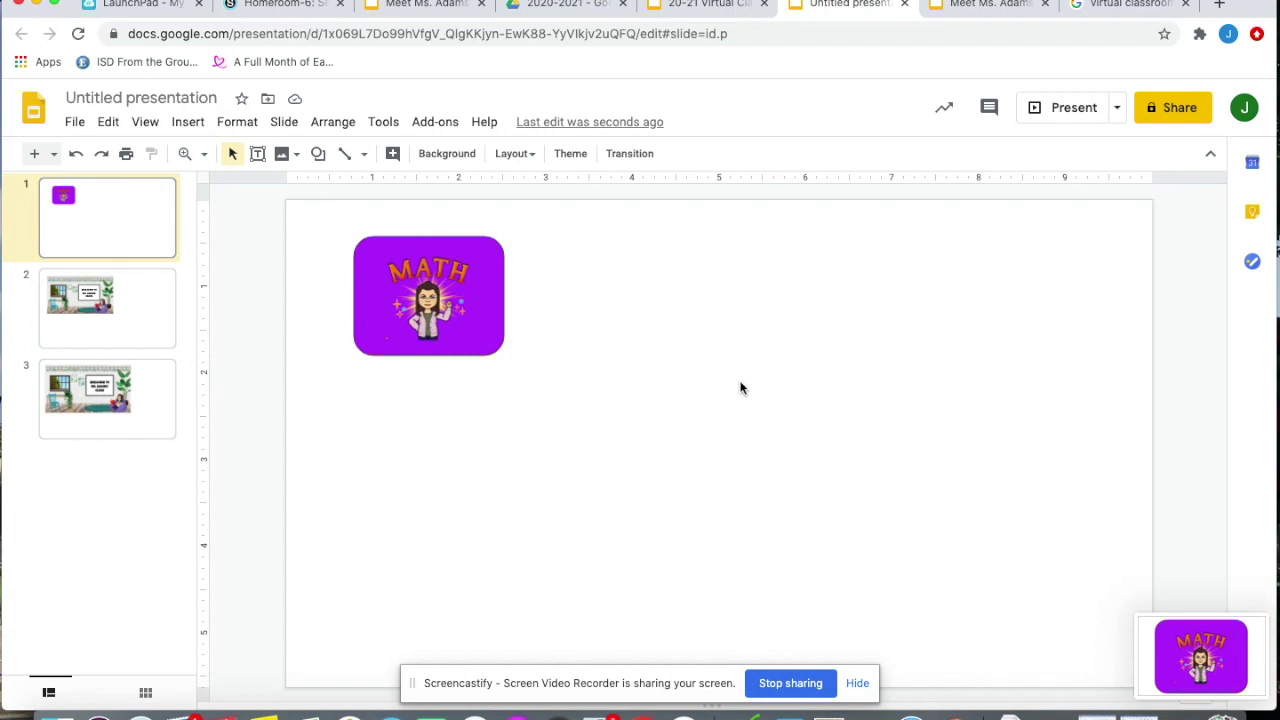
left_click_drag(1158, 648, 834, 421)
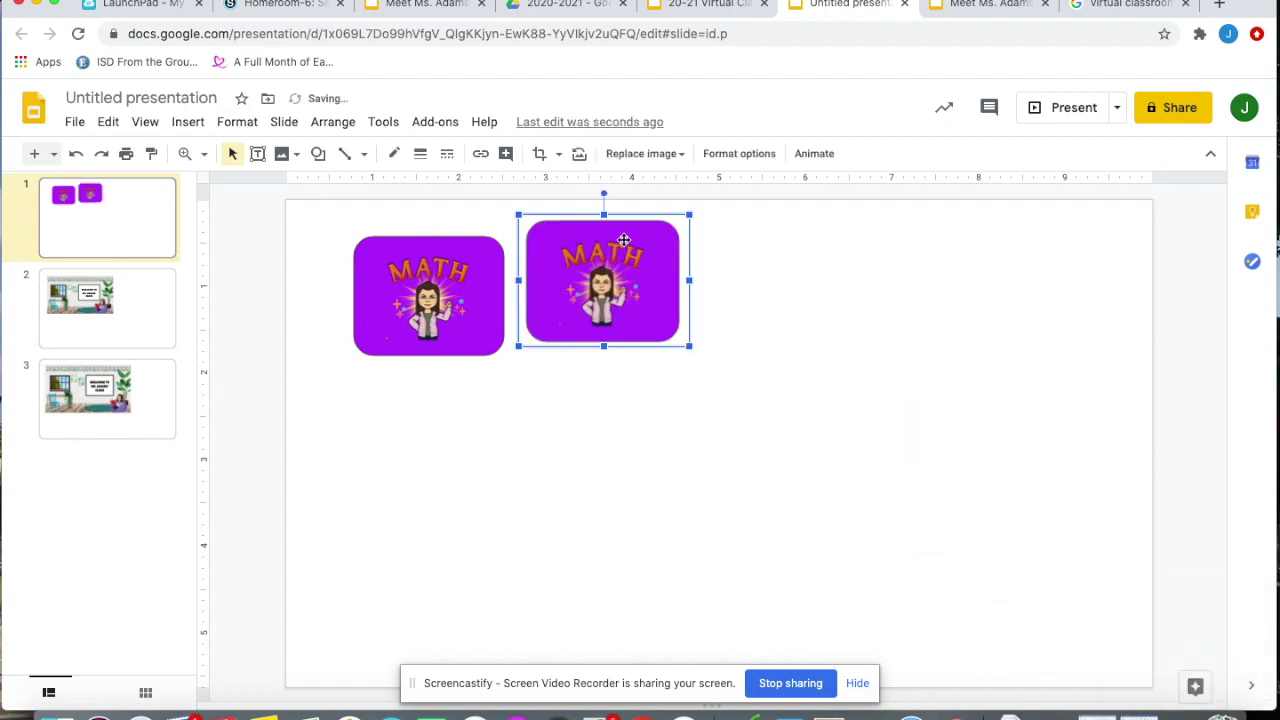
left_click_drag(623, 240, 703, 343)
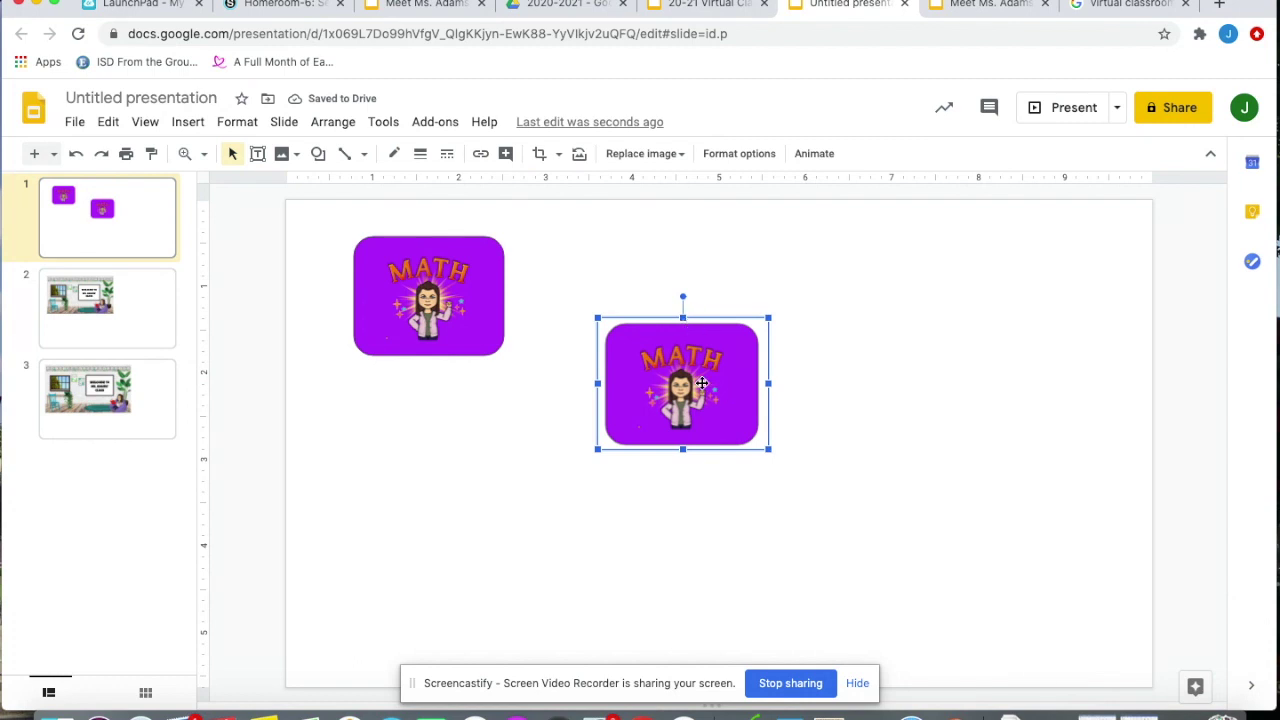
left_click(296, 14)
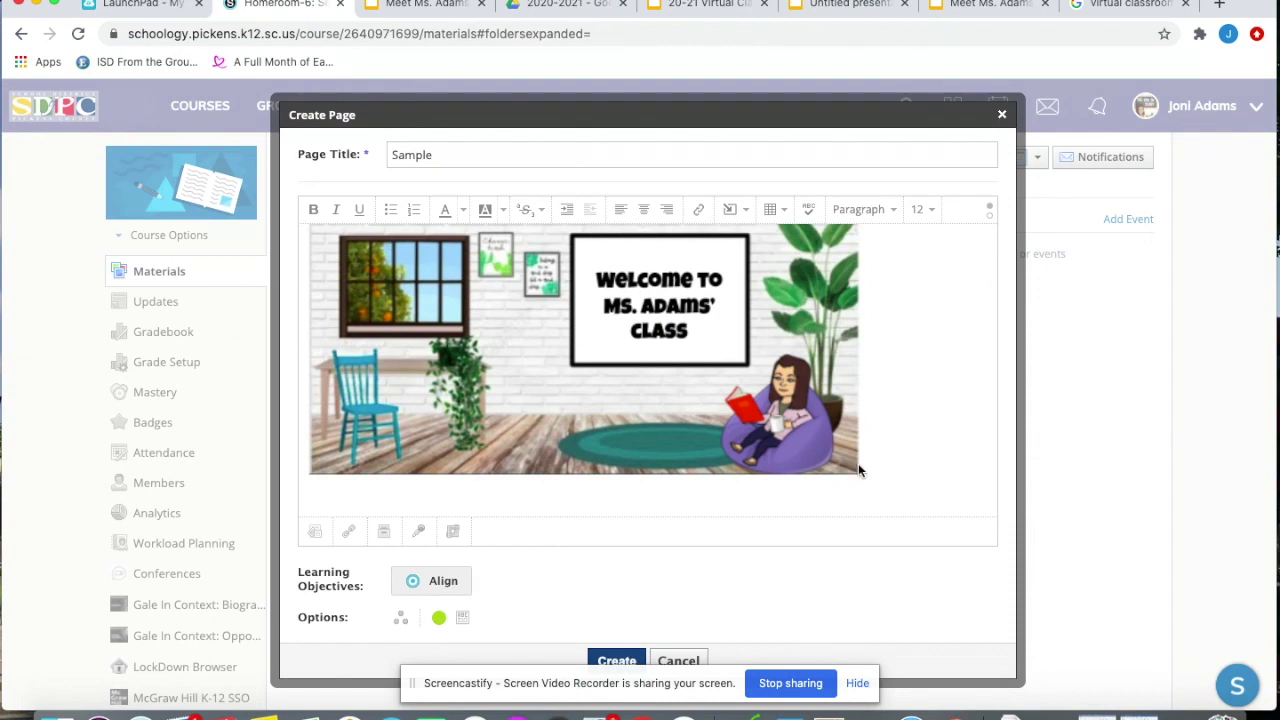
Paste the MATH button image beneath the banner and open its Insert/Edit Link dialog
key("ctrl+v")
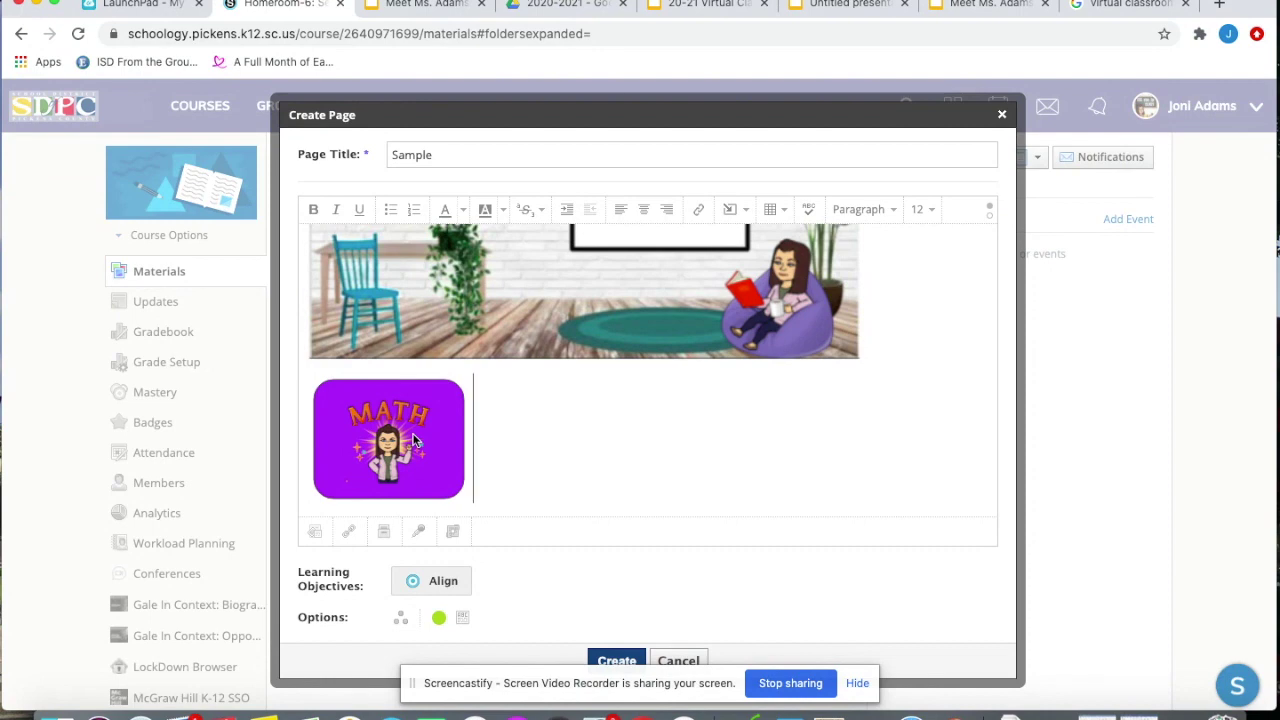
left_click(426, 437)
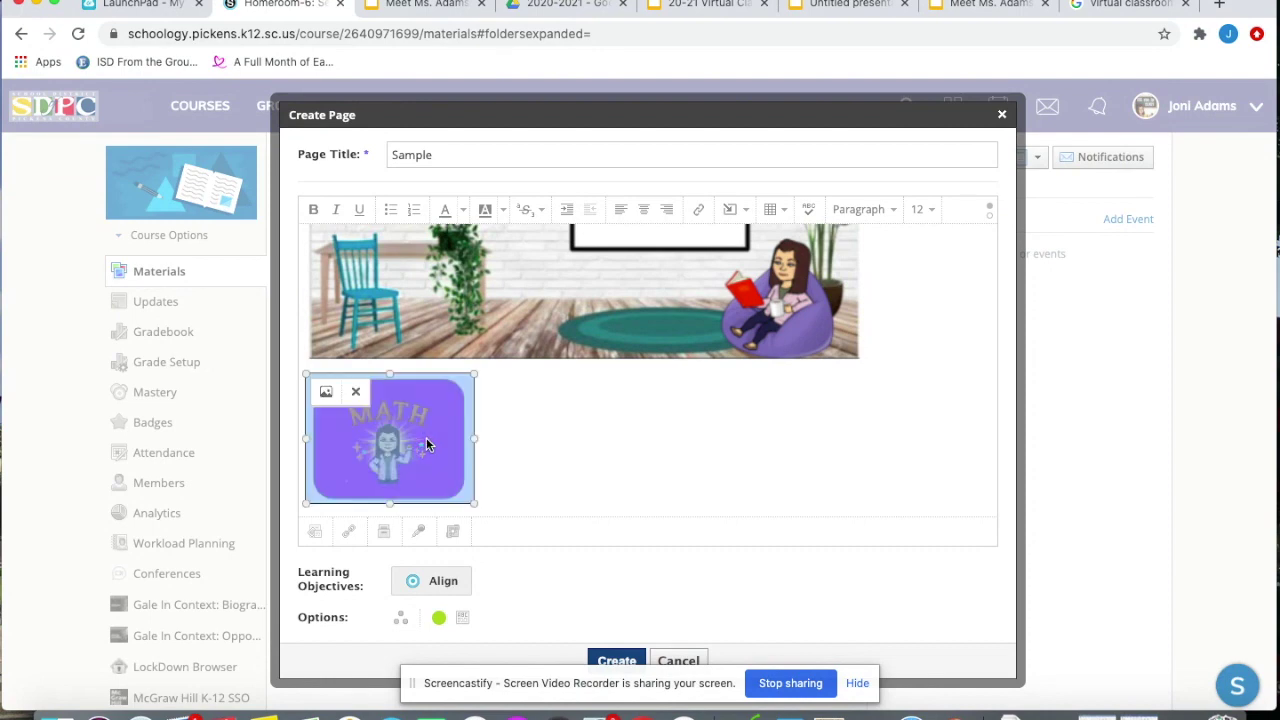
left_click(698, 213)
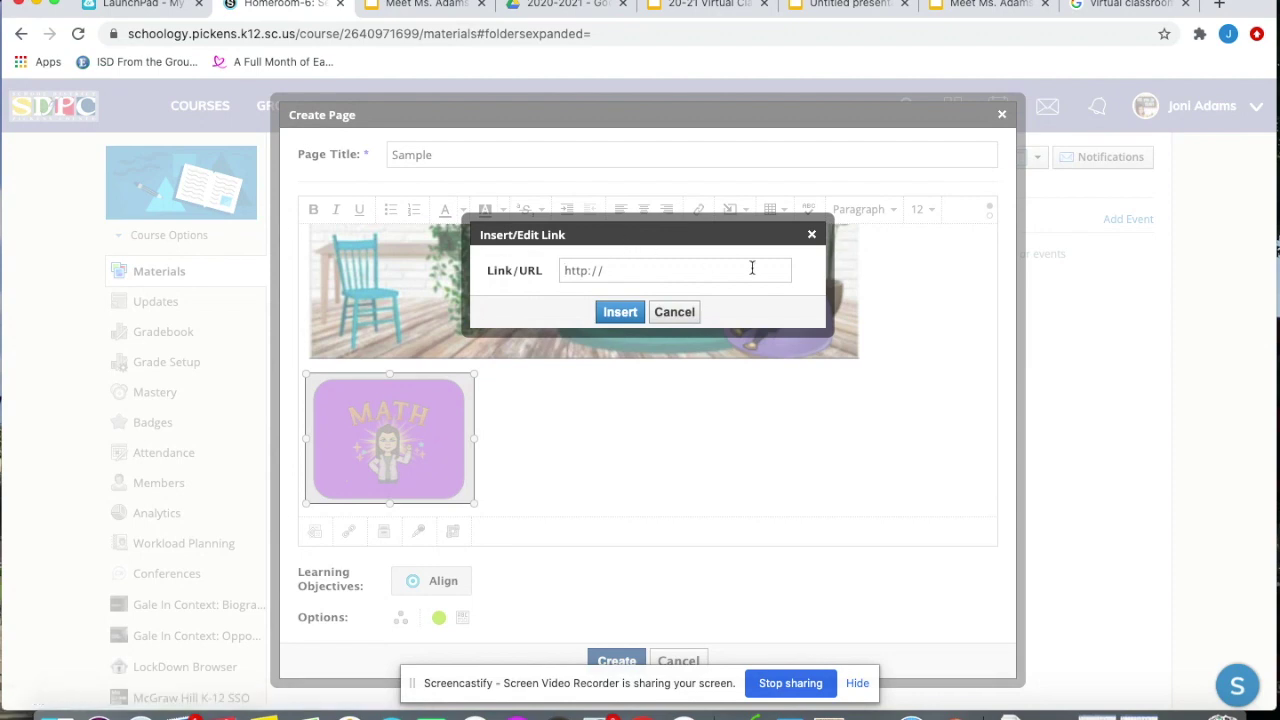
Link the MATH button to the Meet Ms. Adams presentation's URL
left_click(412, 8)
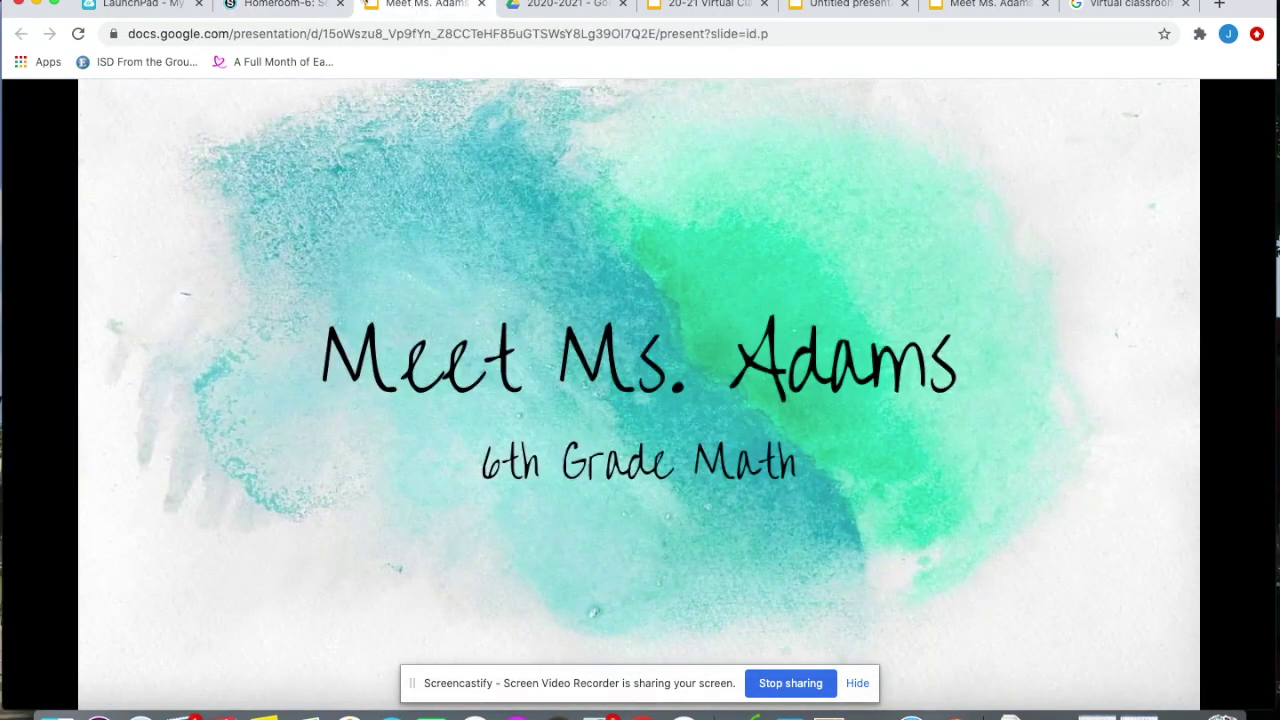
left_click(613, 27)
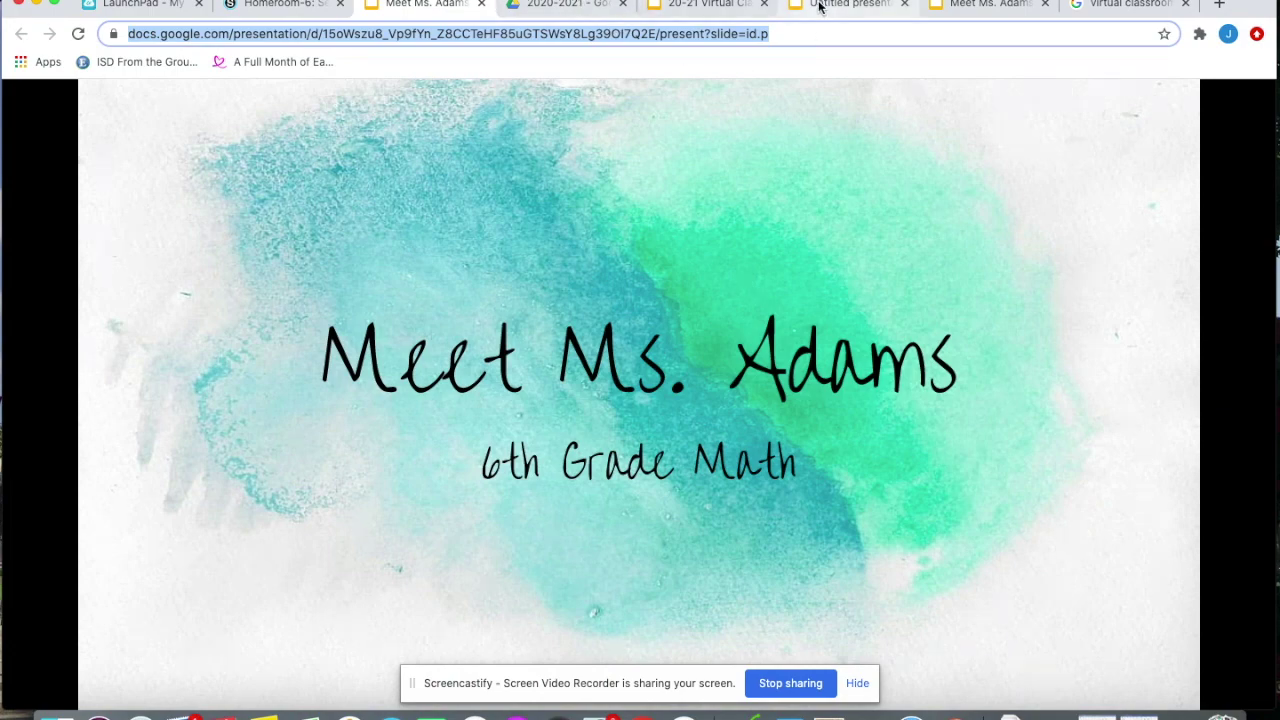
left_click(290, 6)
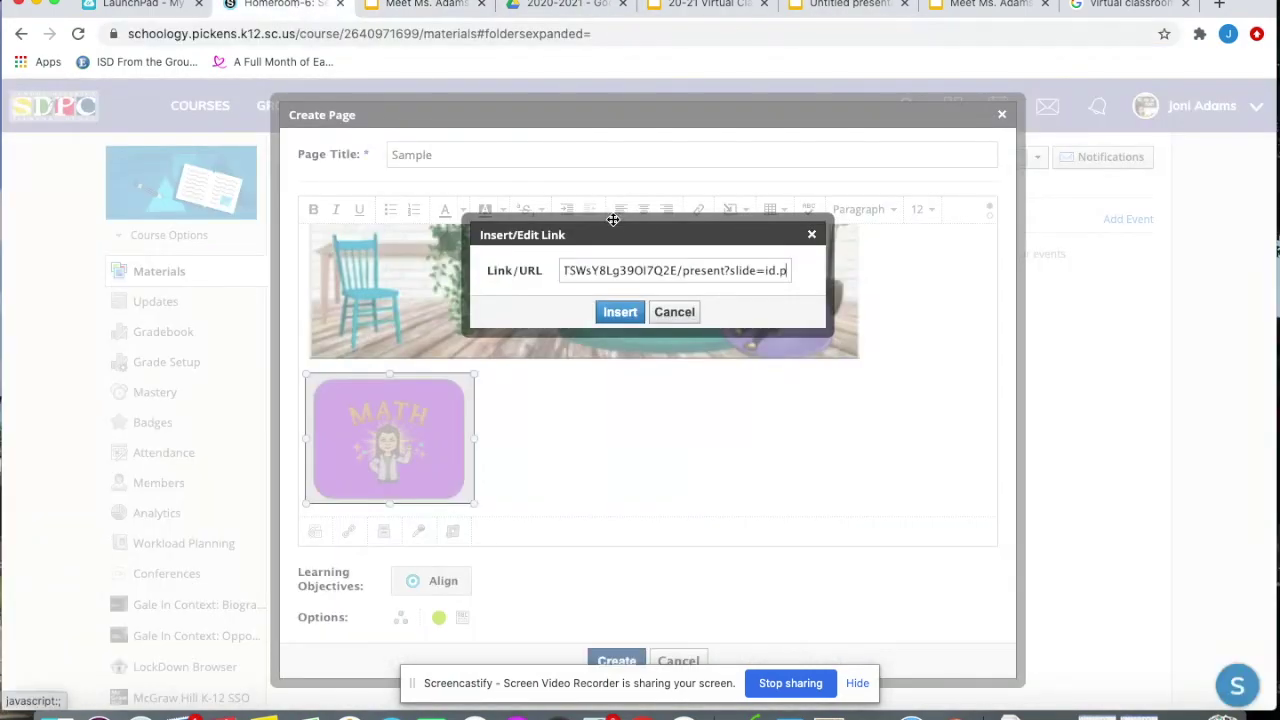
left_click(622, 311)
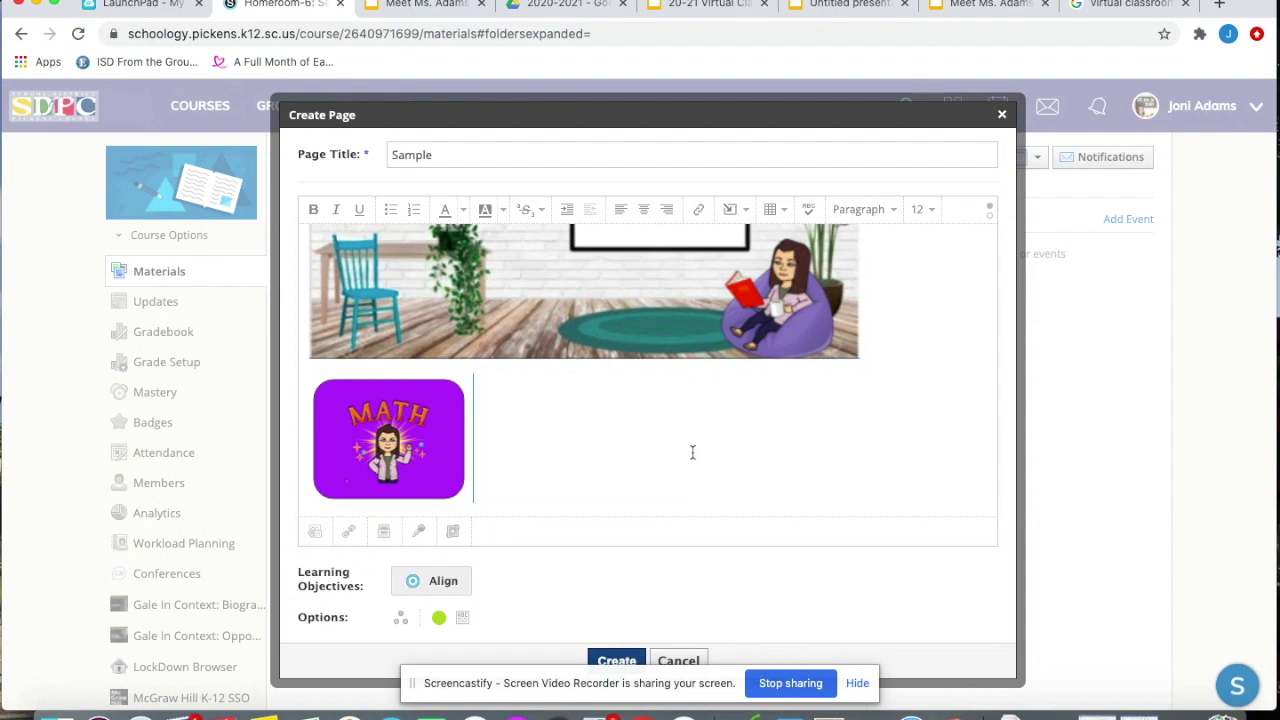
scroll(692, 453, "down", 2)
scroll(676, 382, "up", 2)
scroll(676, 382, "down", 2)
left_click(526, 404)
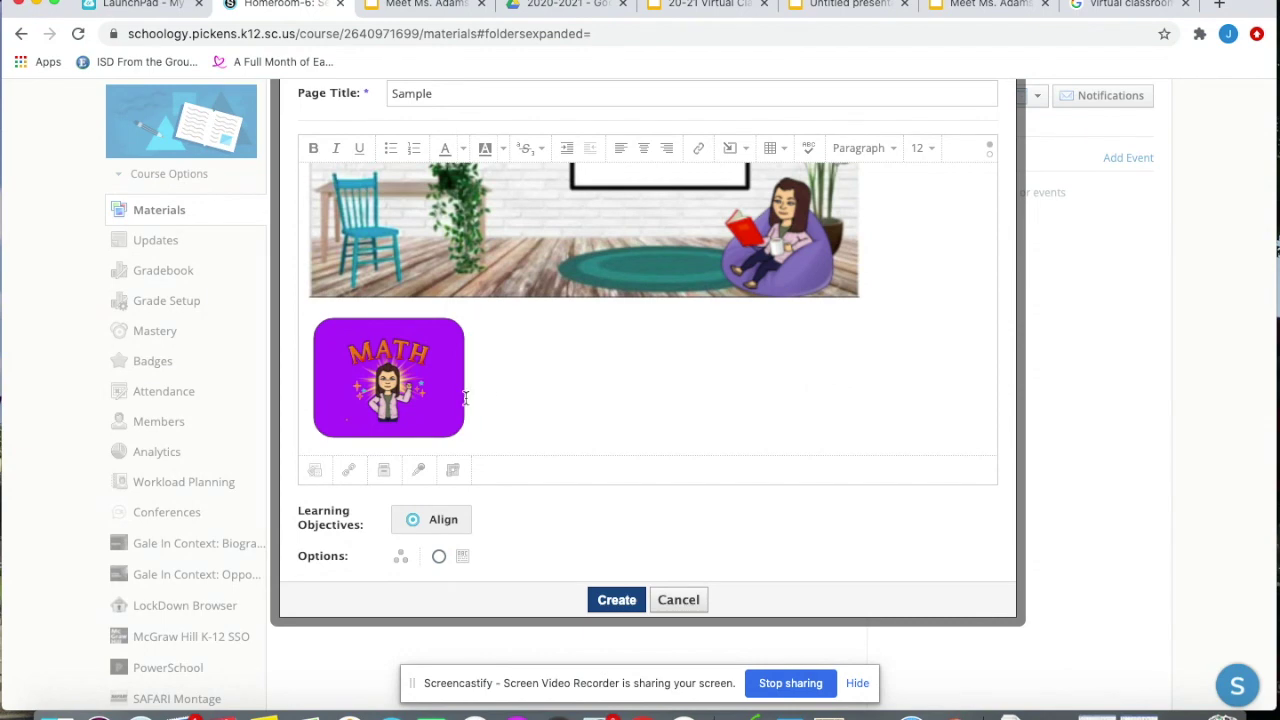
left_click(820, 10)
Copy the MATH button image from Slides and paste it beside the first button
key("ctrl+c")
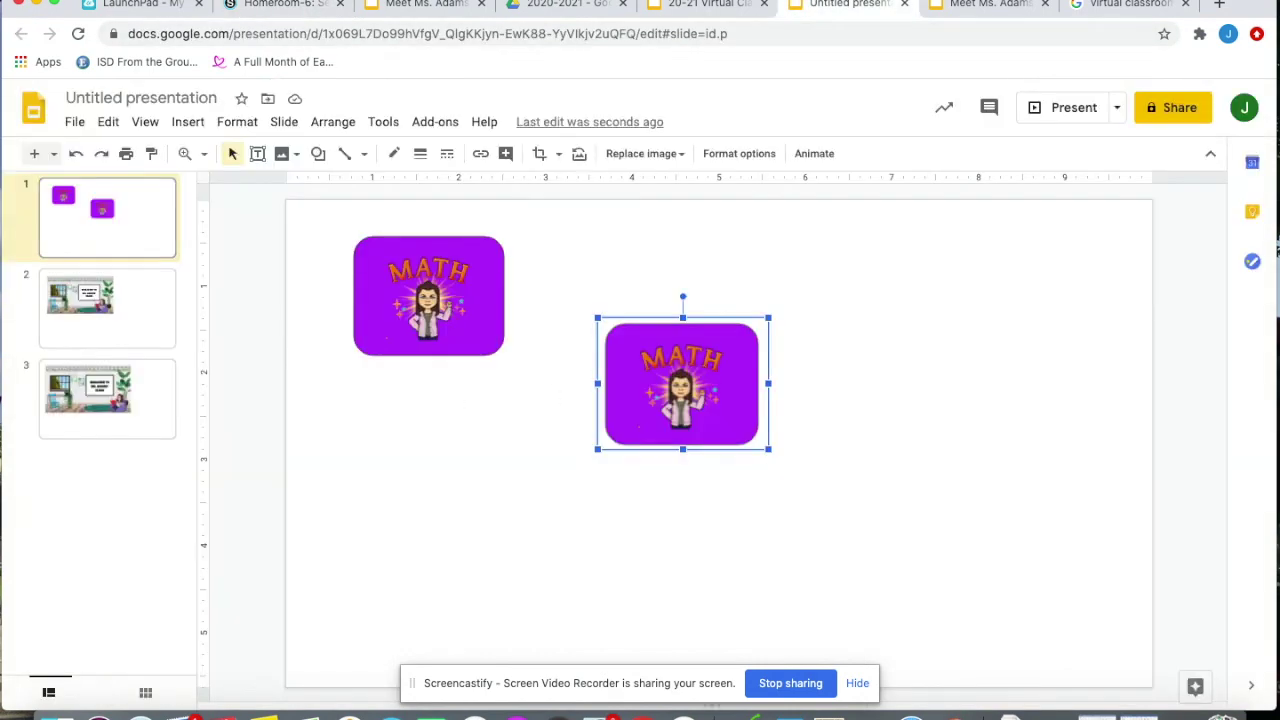
left_click(285, 5)
key("ctrl+v")
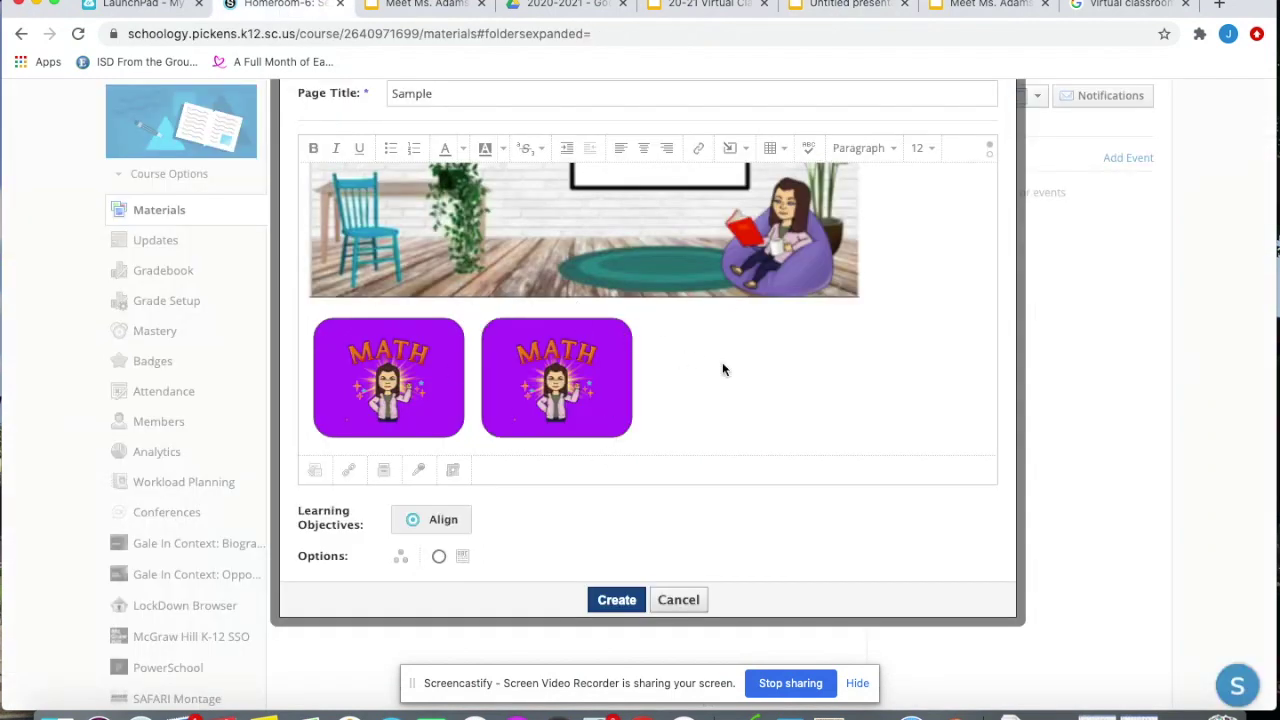
scroll(723, 368, "down", 1)
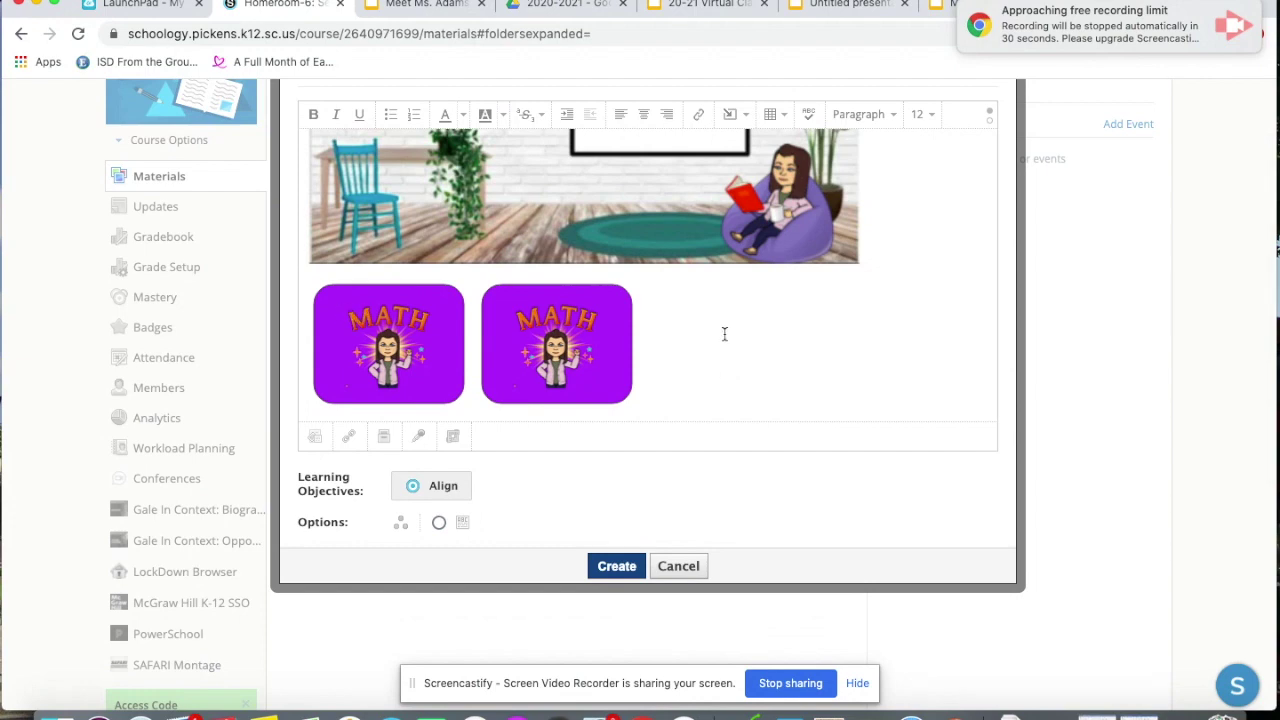
scroll(724, 338, "up", 2)
scroll(724, 338, "down", 2)
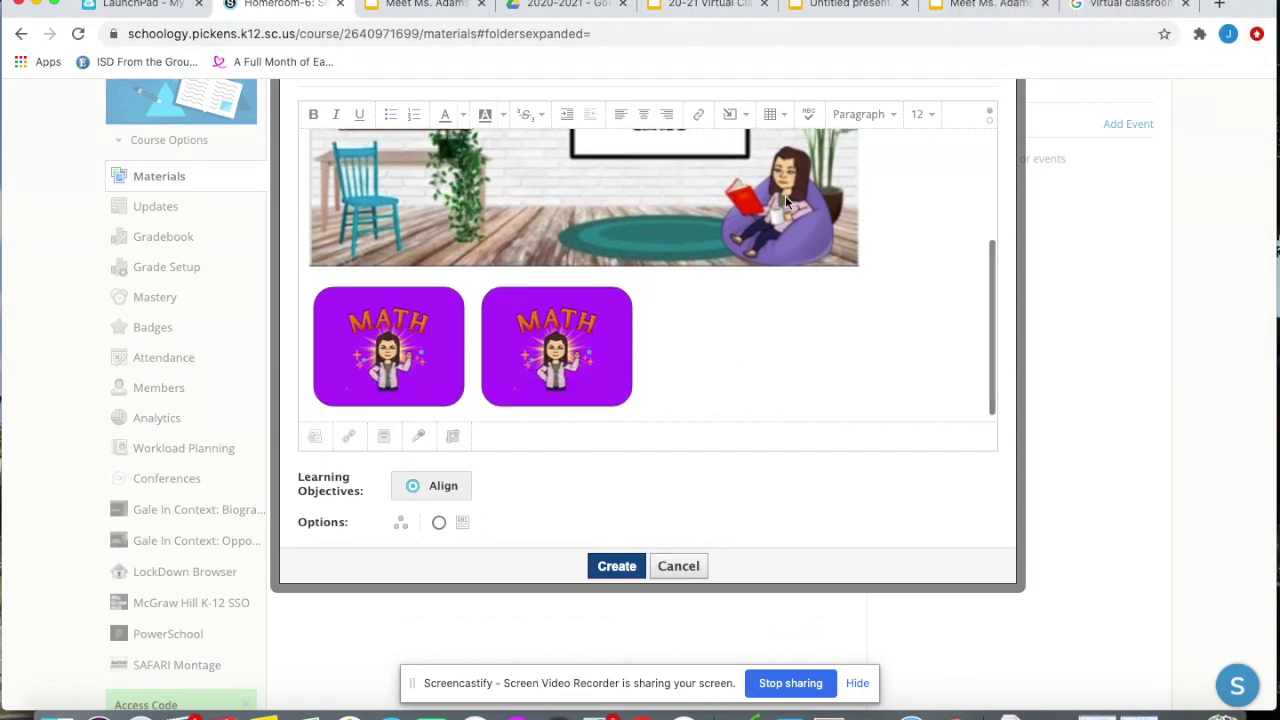
scroll(800, 262, "down", 1)
Insert a 3 x 1 table, paste a MATH button into each cell, and create the page
left_click(775, 114)
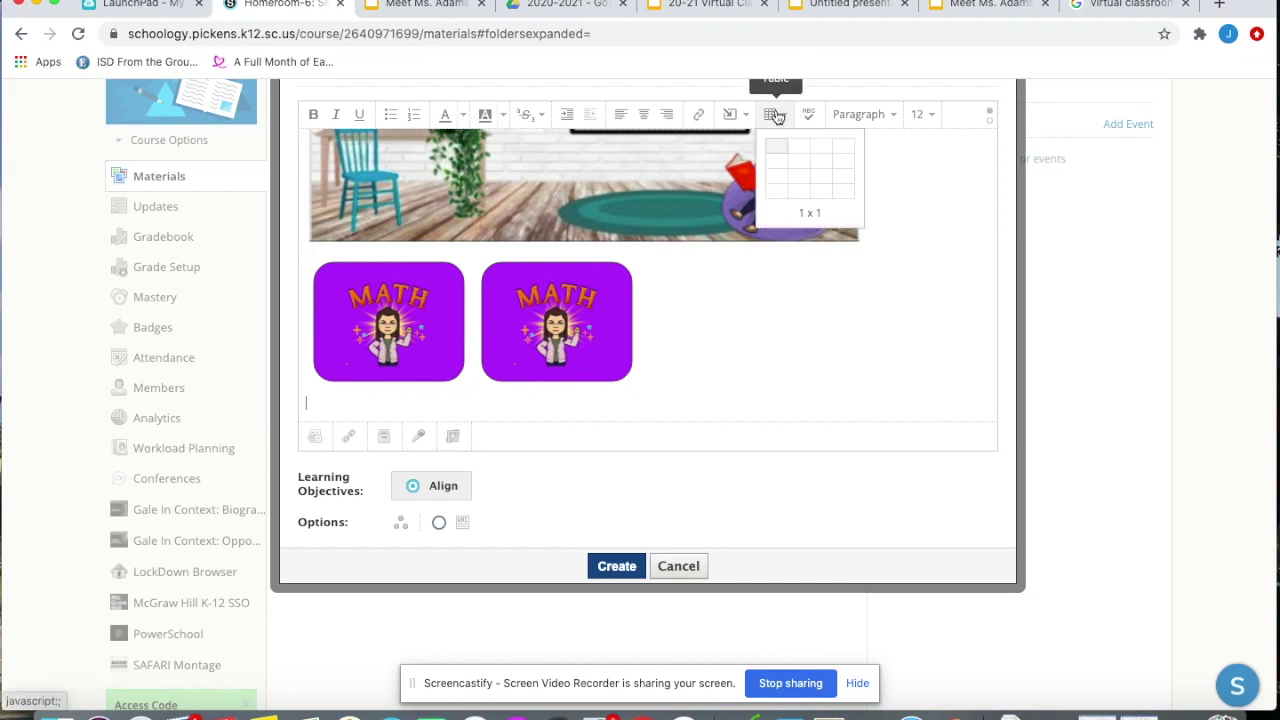
left_click(827, 152)
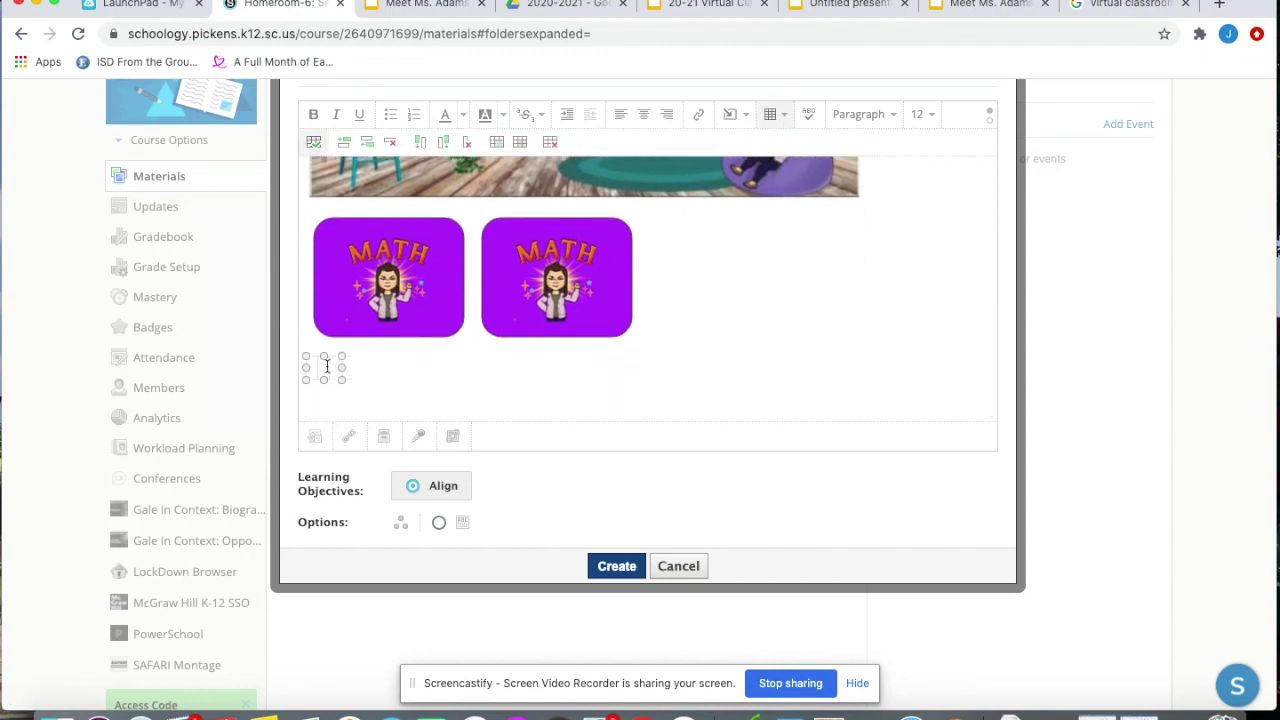
key("ctrl+v")
left_click(482, 325)
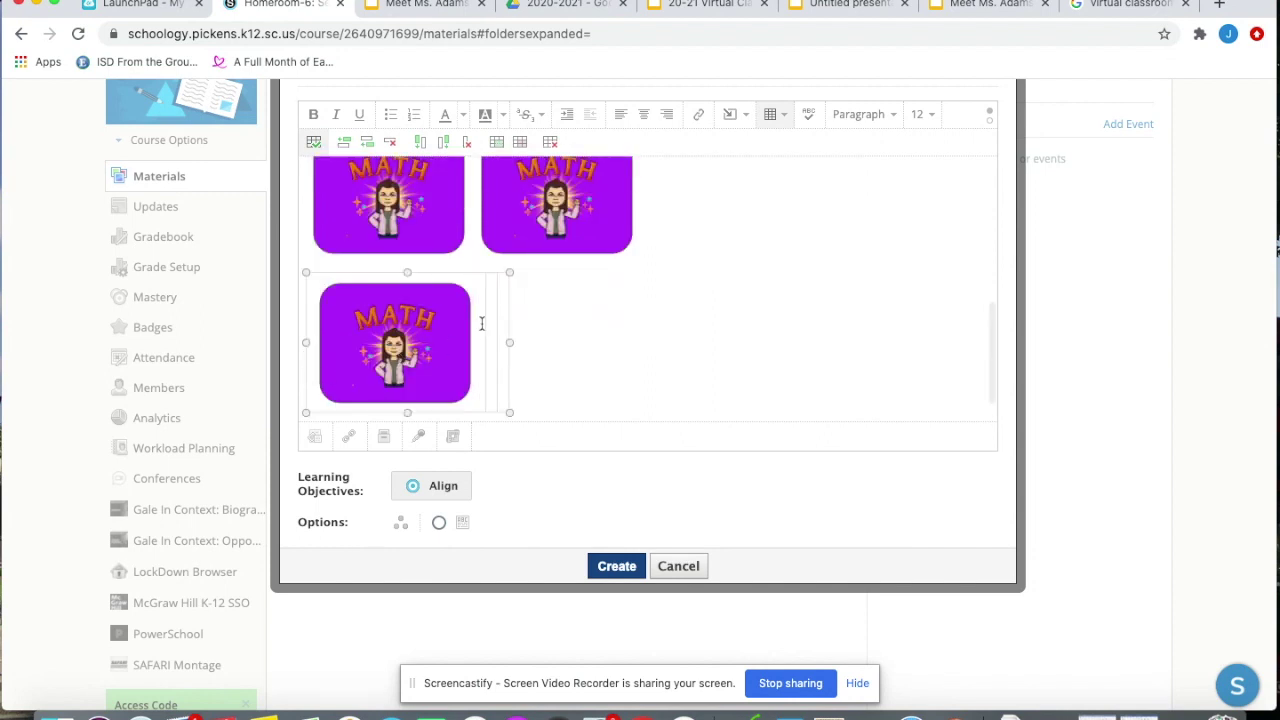
key("ctrl+v")
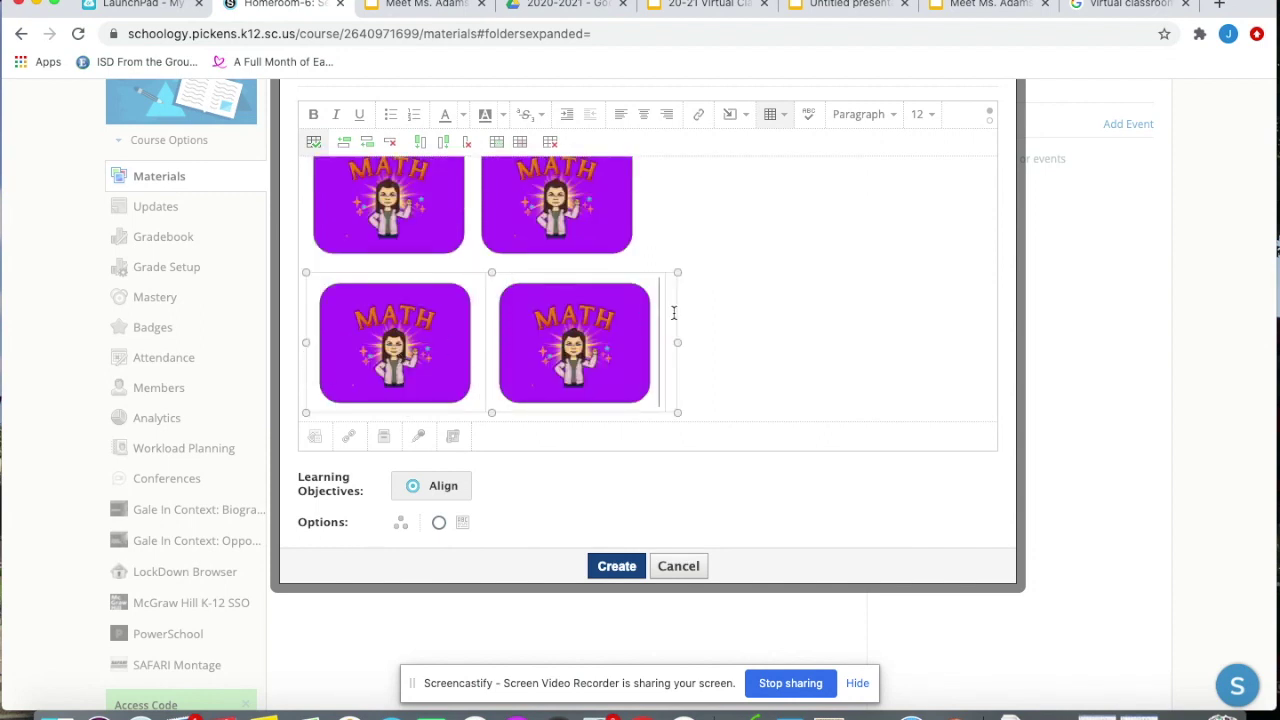
key("ctrl+v")
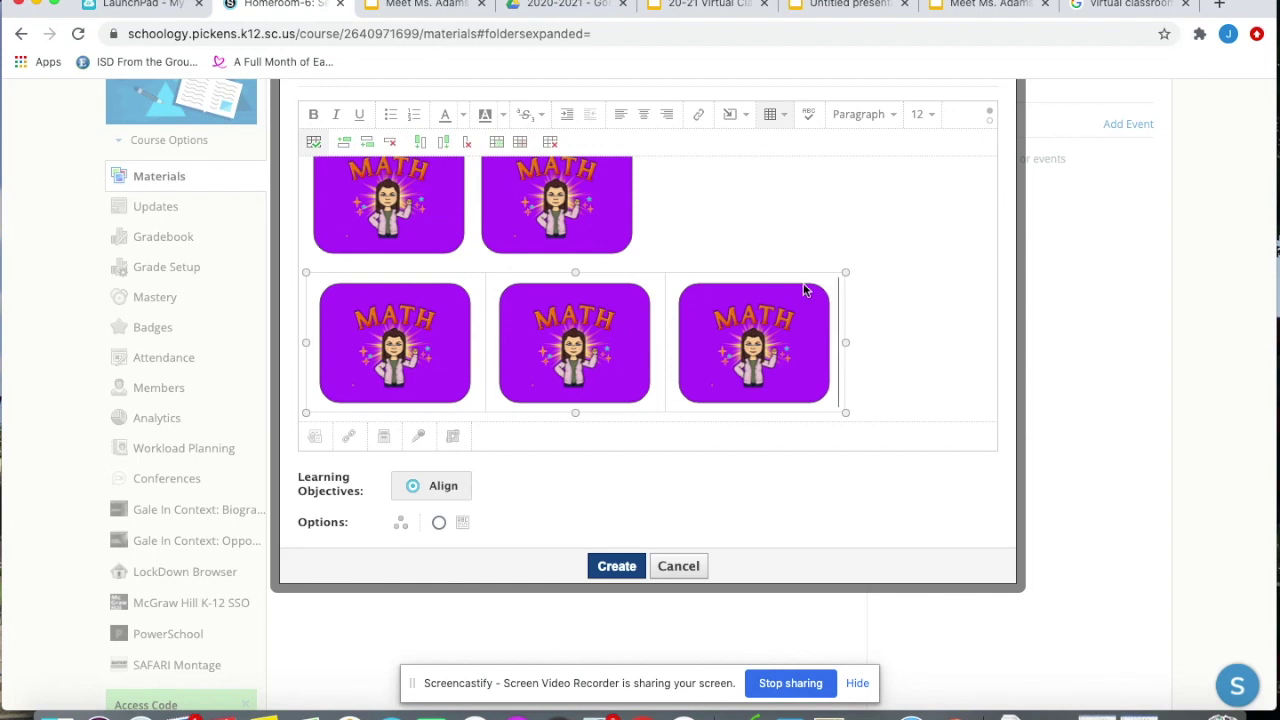
left_click(617, 566)
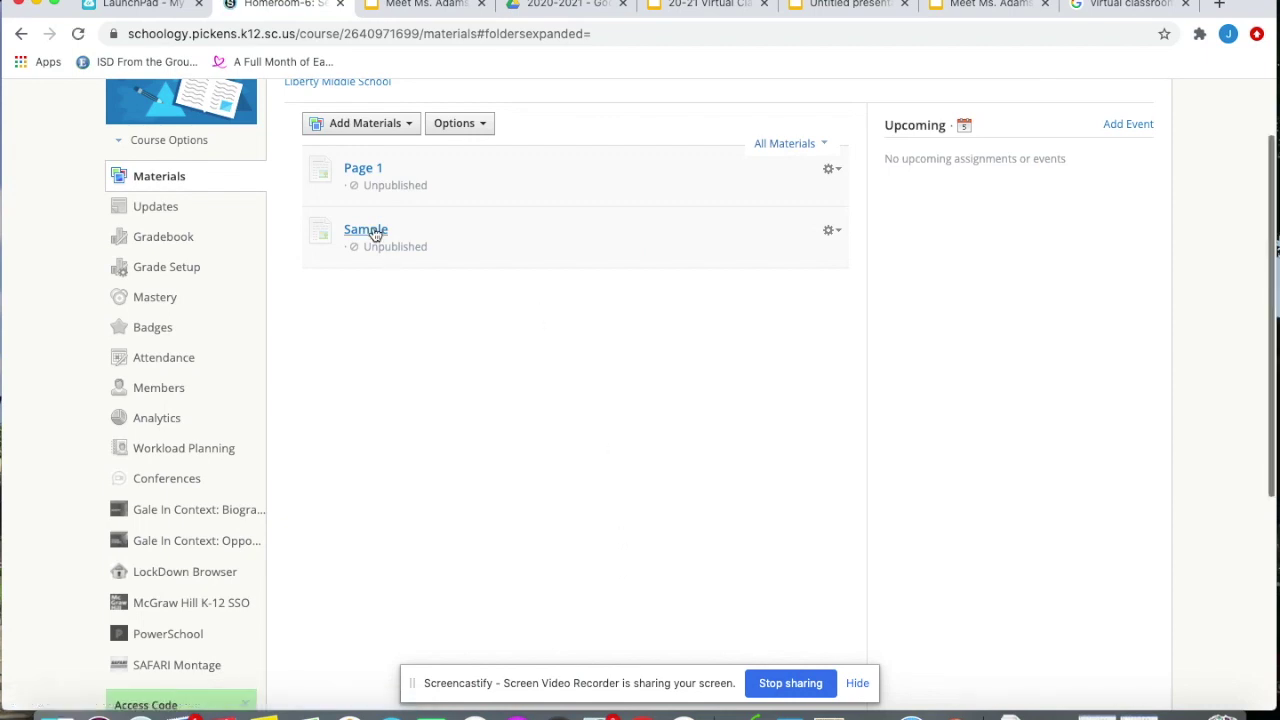
Open the Sample page and test the first MATH button's slides link
left_click(368, 232)
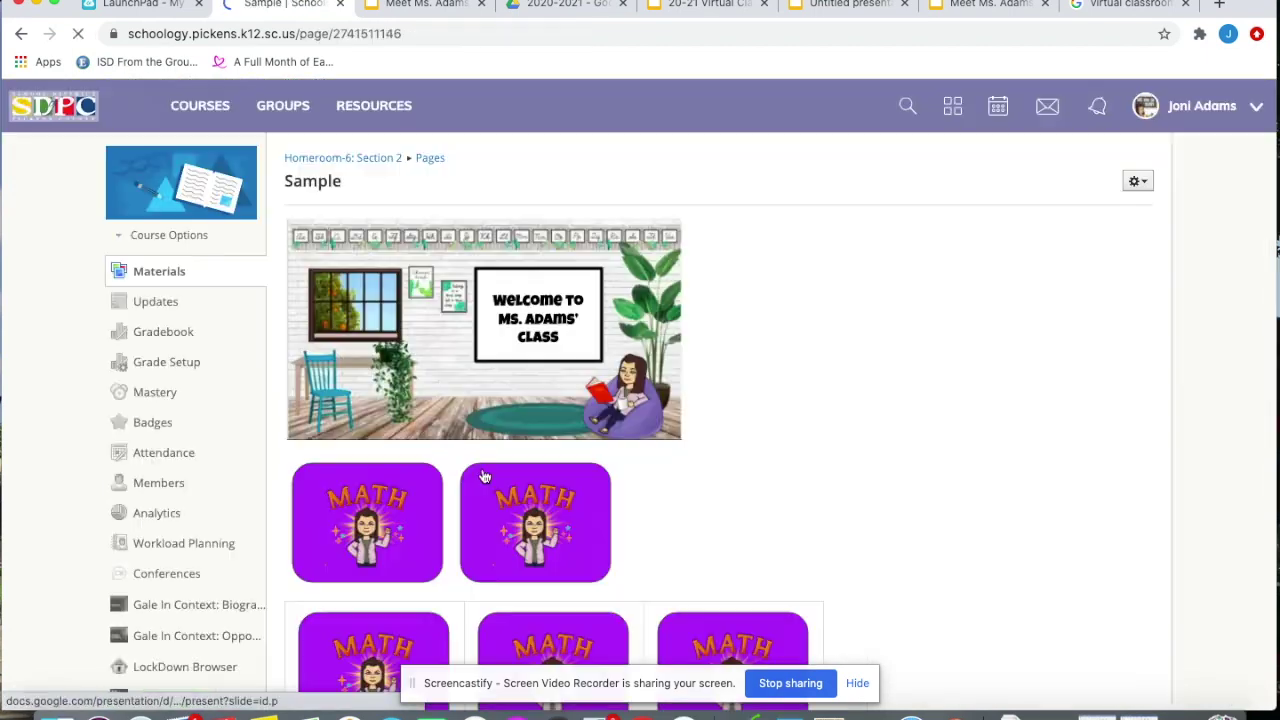
left_click(375, 525)
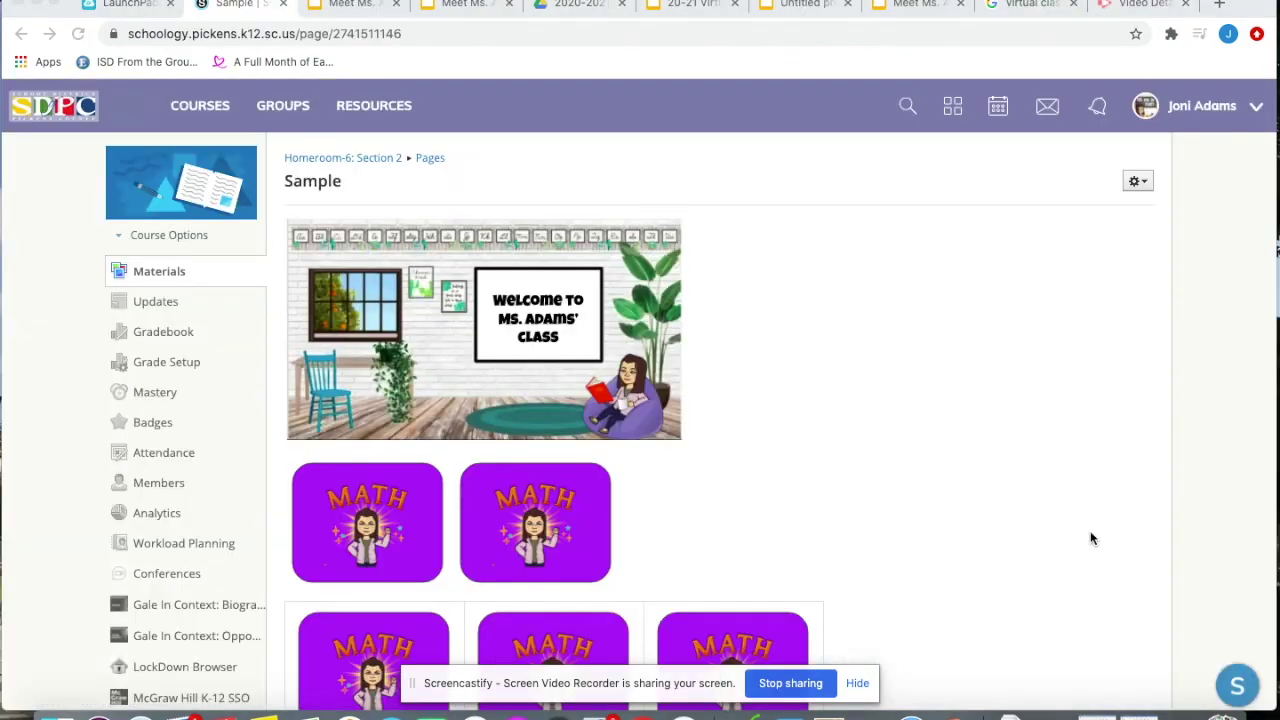
scroll(925, 418, "down", 2)
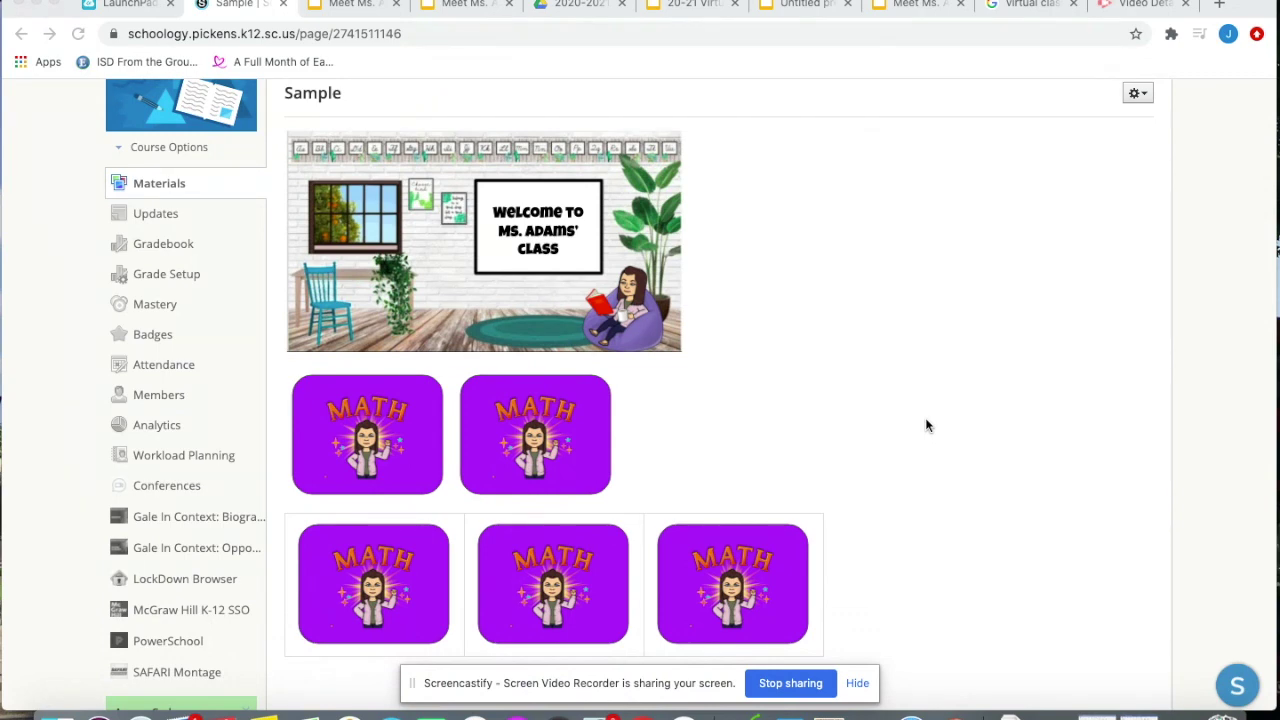
scroll(803, 374, "down", 1)
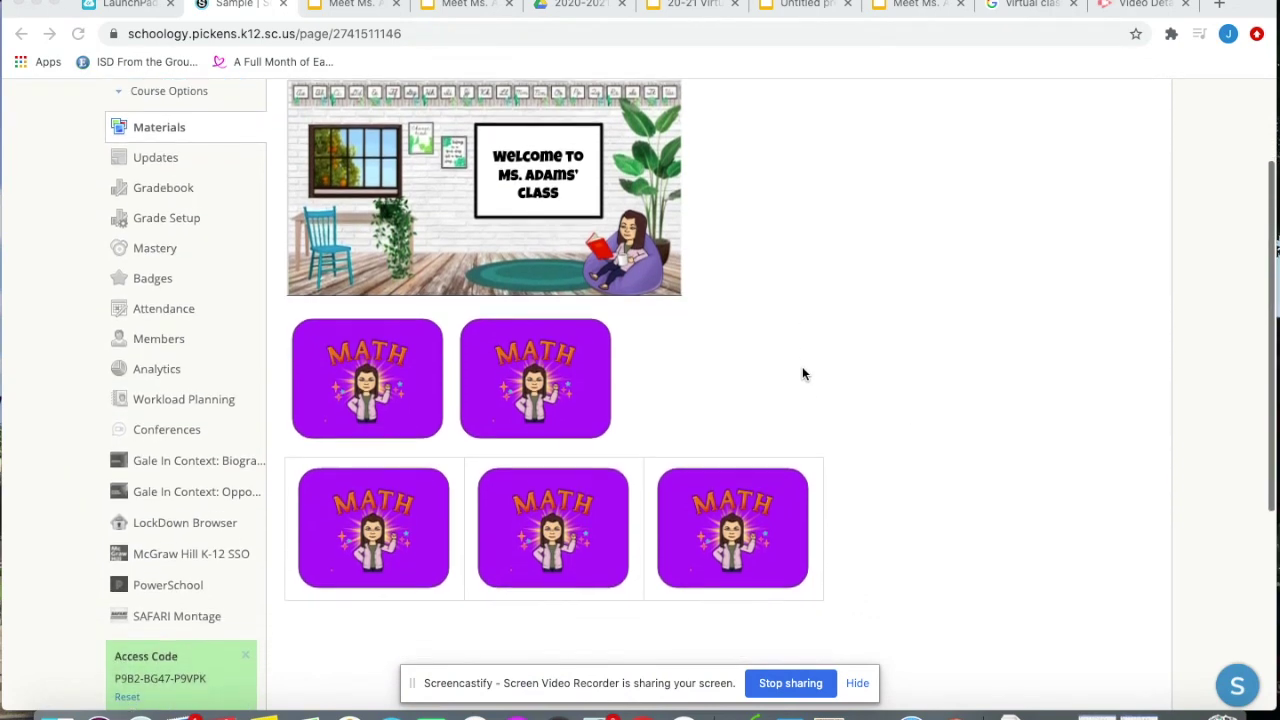
scroll(802, 374, "up", 2)
scroll(600, 290, "up", 1)
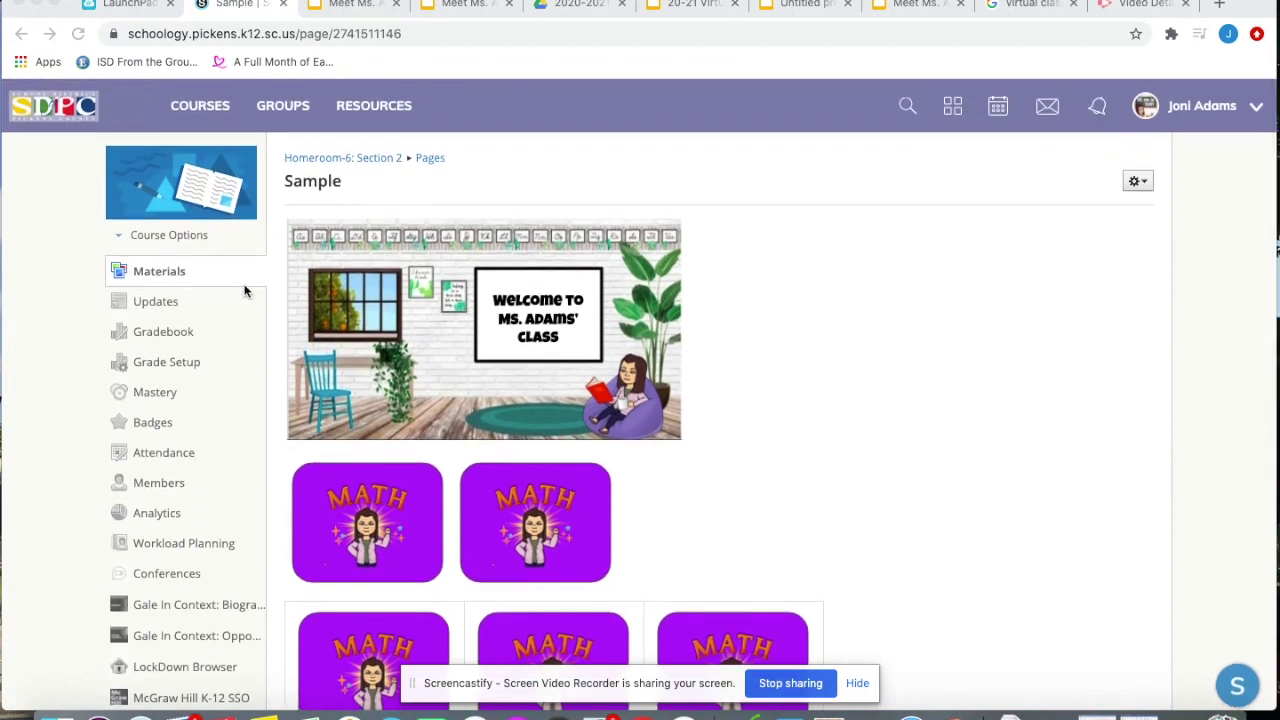
Check the Updates feed, then return to Materials and reopen the Sample page
left_click(160, 303)
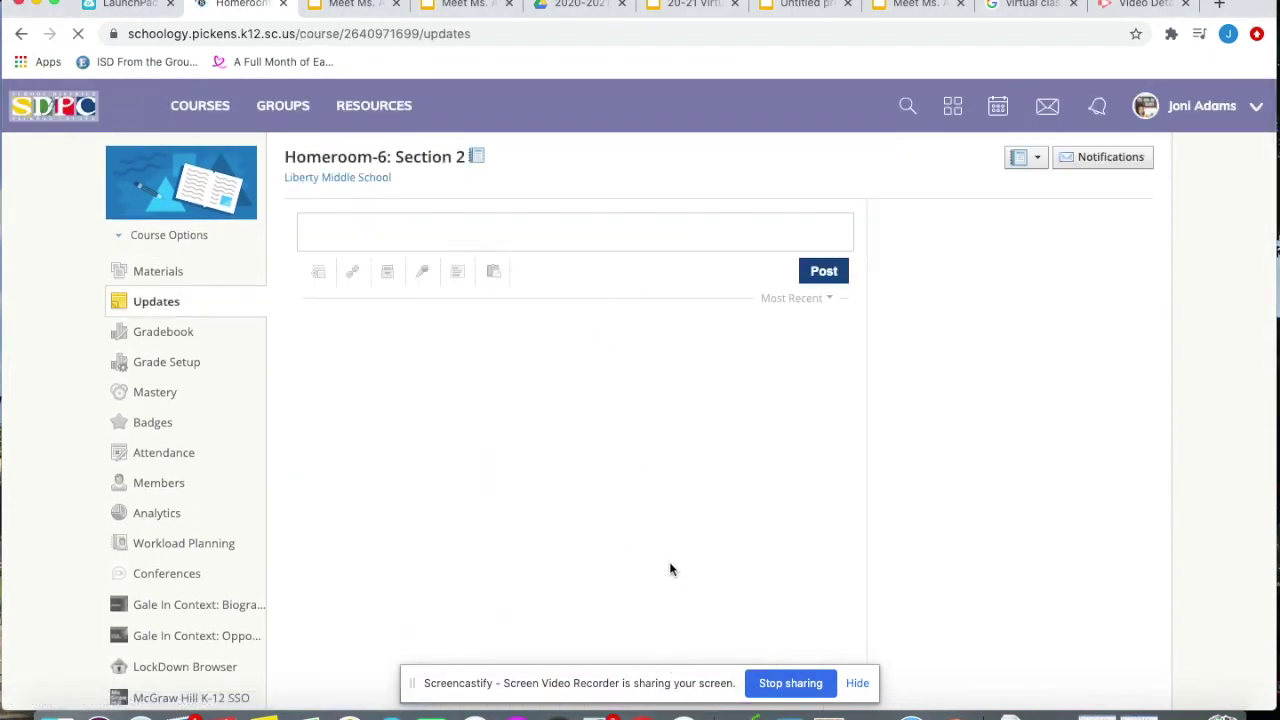
scroll(671, 569, "down", 1)
scroll(671, 568, "down", 1)
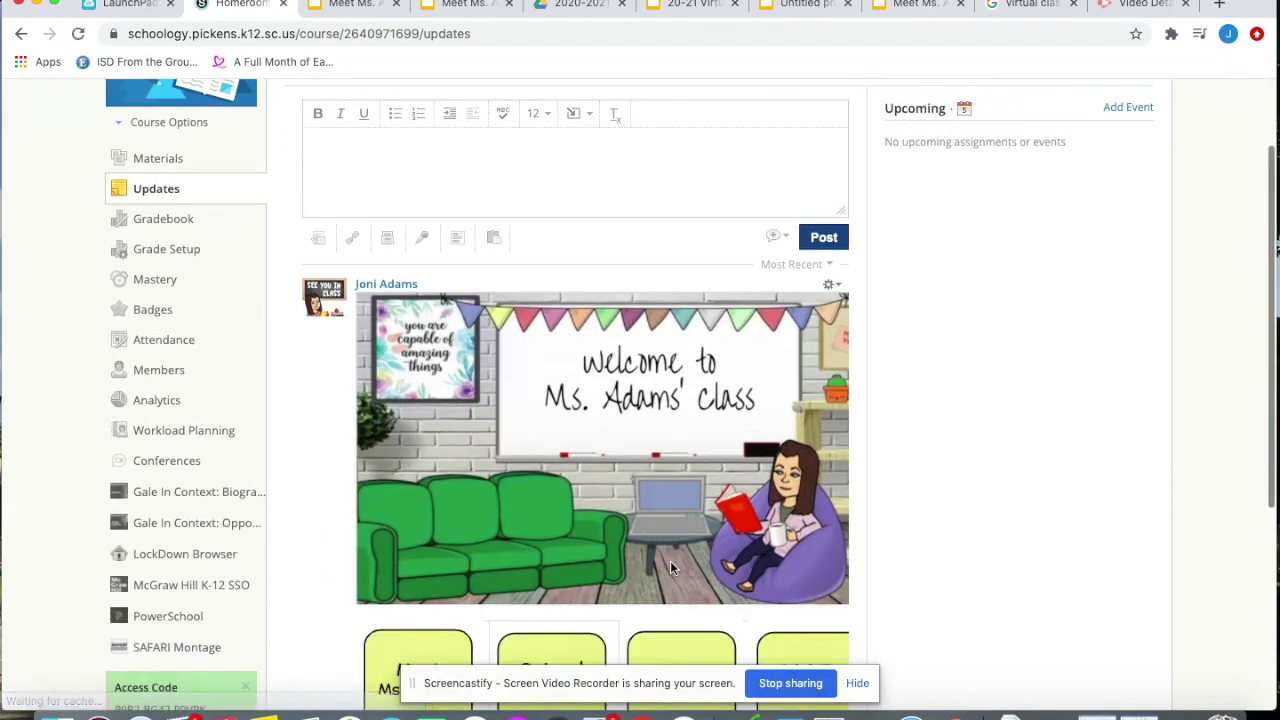
scroll(670, 560, "up", 2)
left_click(120, 255)
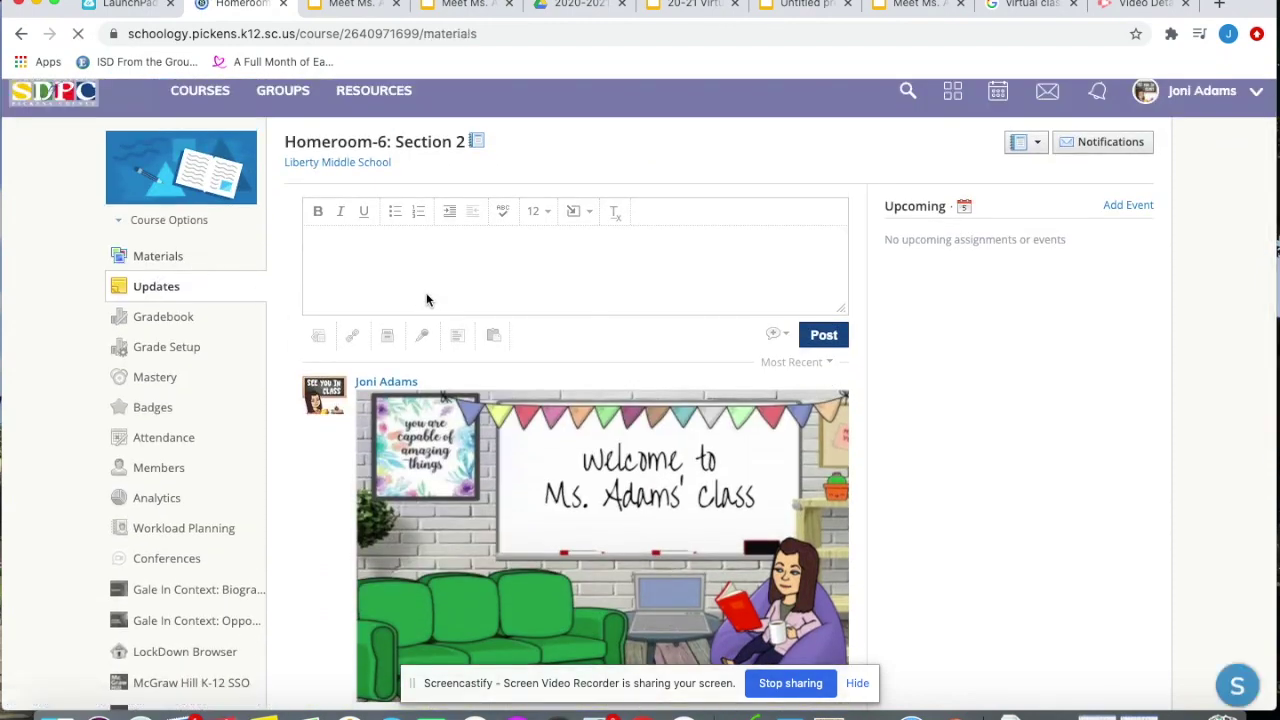
left_click(366, 326)
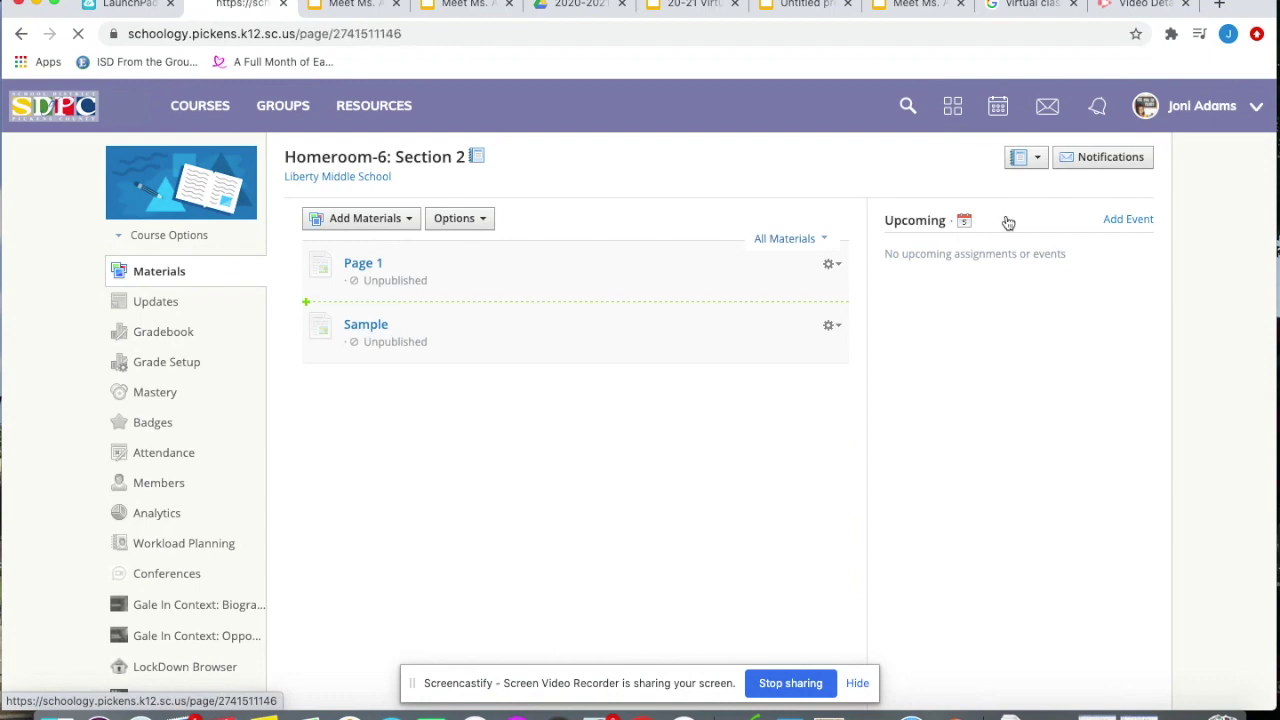
Edit the Sample page, select the banner and all MATH buttons, save, then go to Updates
left_click(1137, 181)
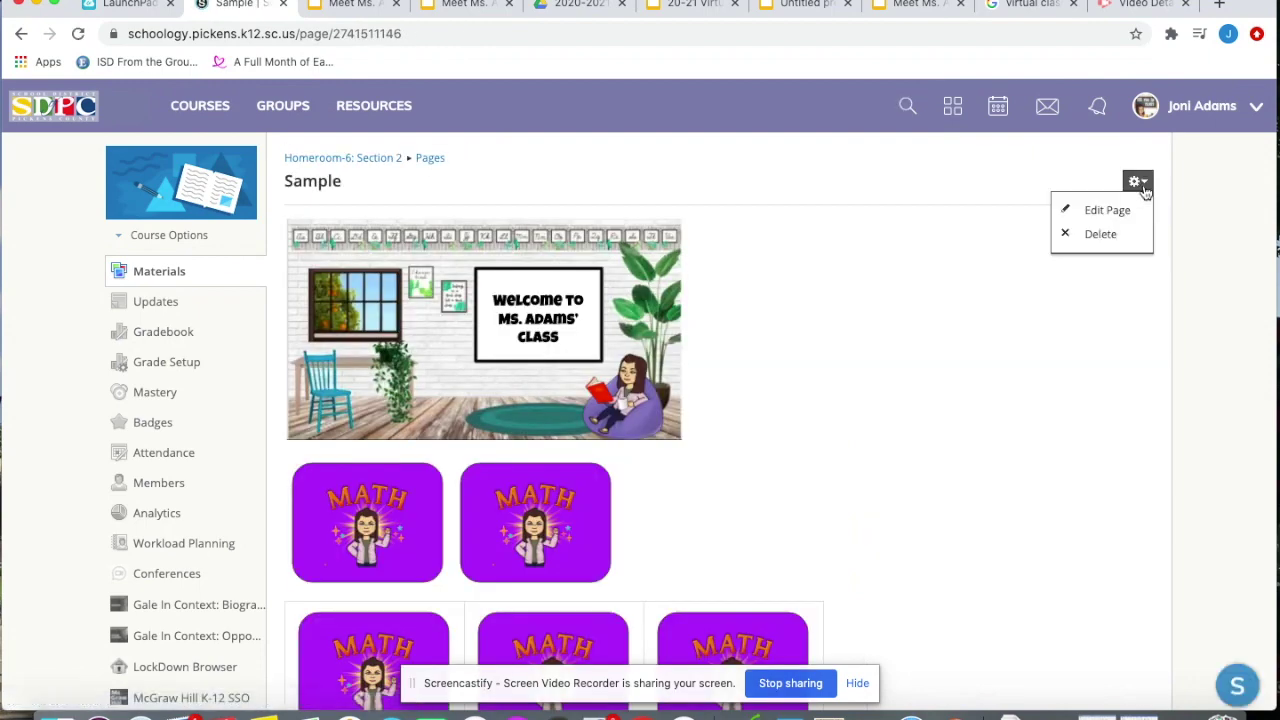
left_click(1122, 214)
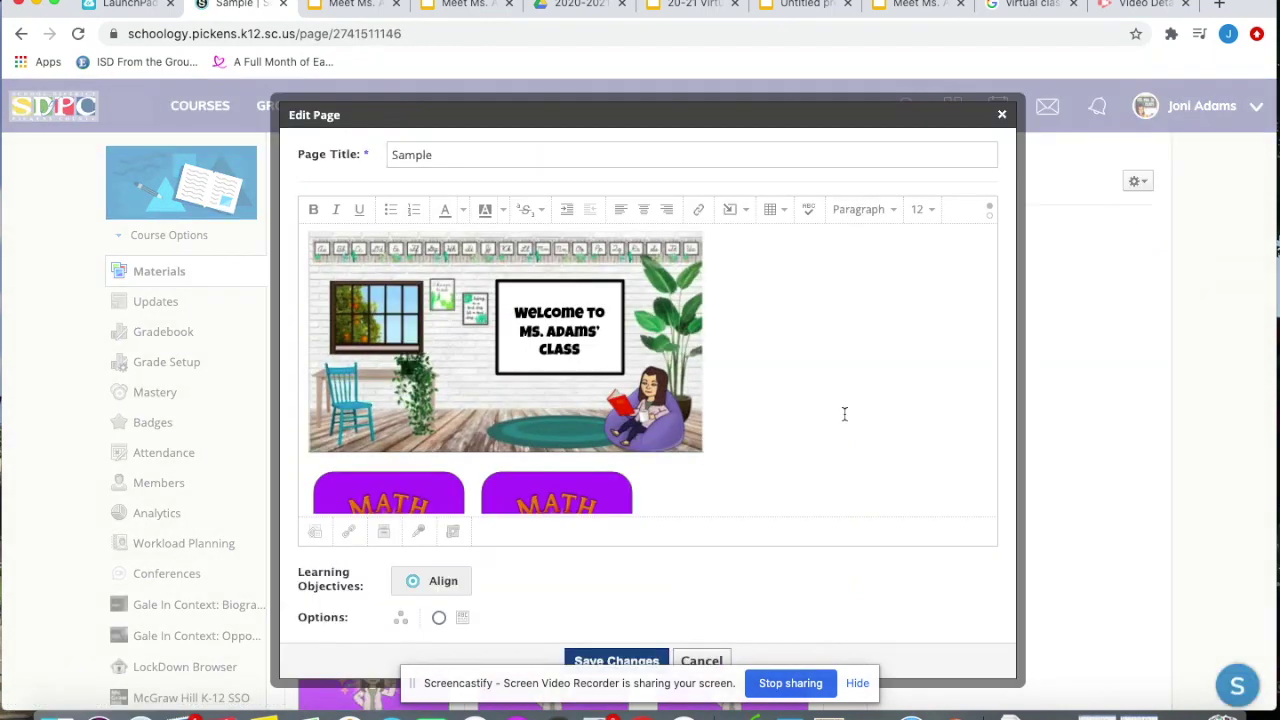
scroll(845, 414, "down", 5)
left_click_drag(858, 418, 273, 177)
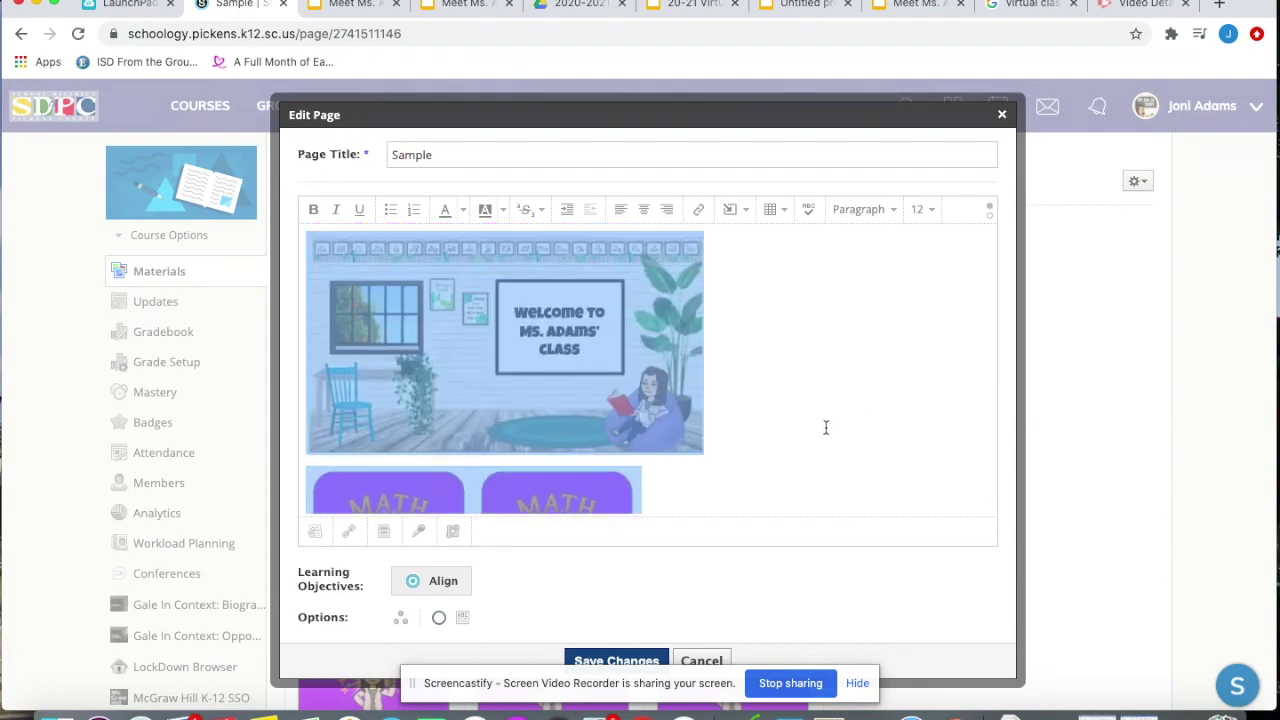
scroll(826, 426, "down", 1)
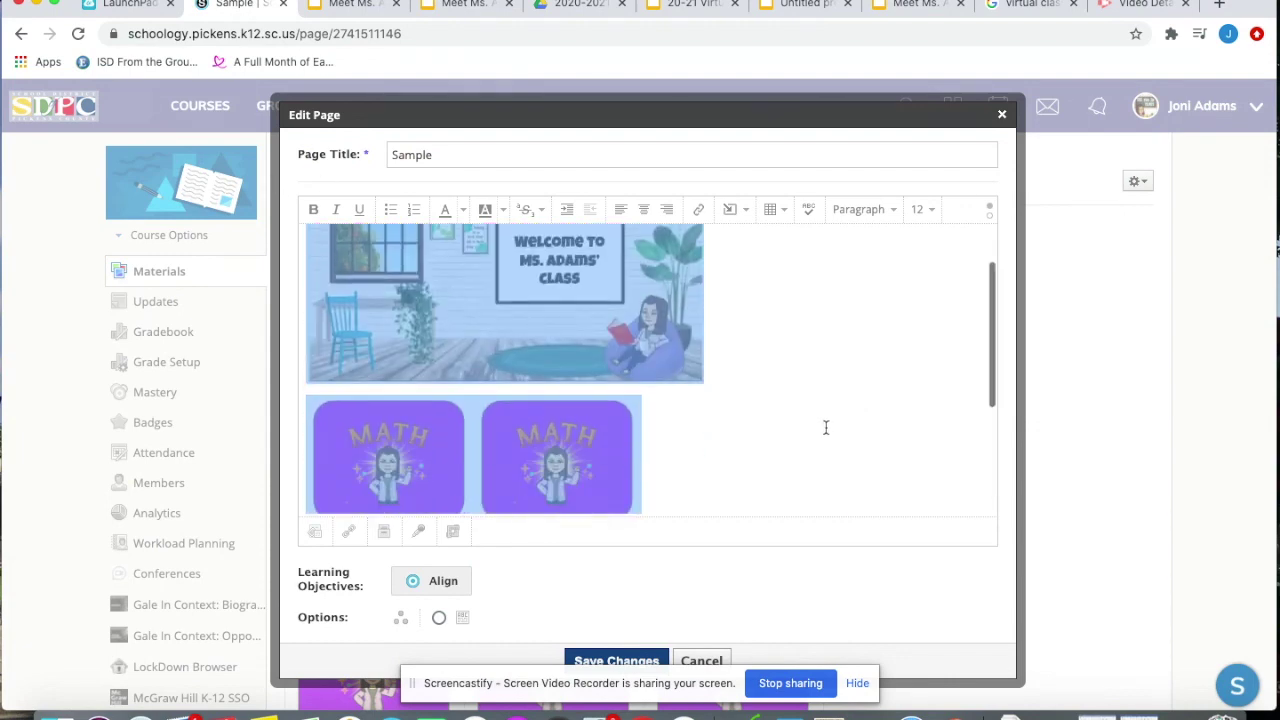
left_click(645, 661)
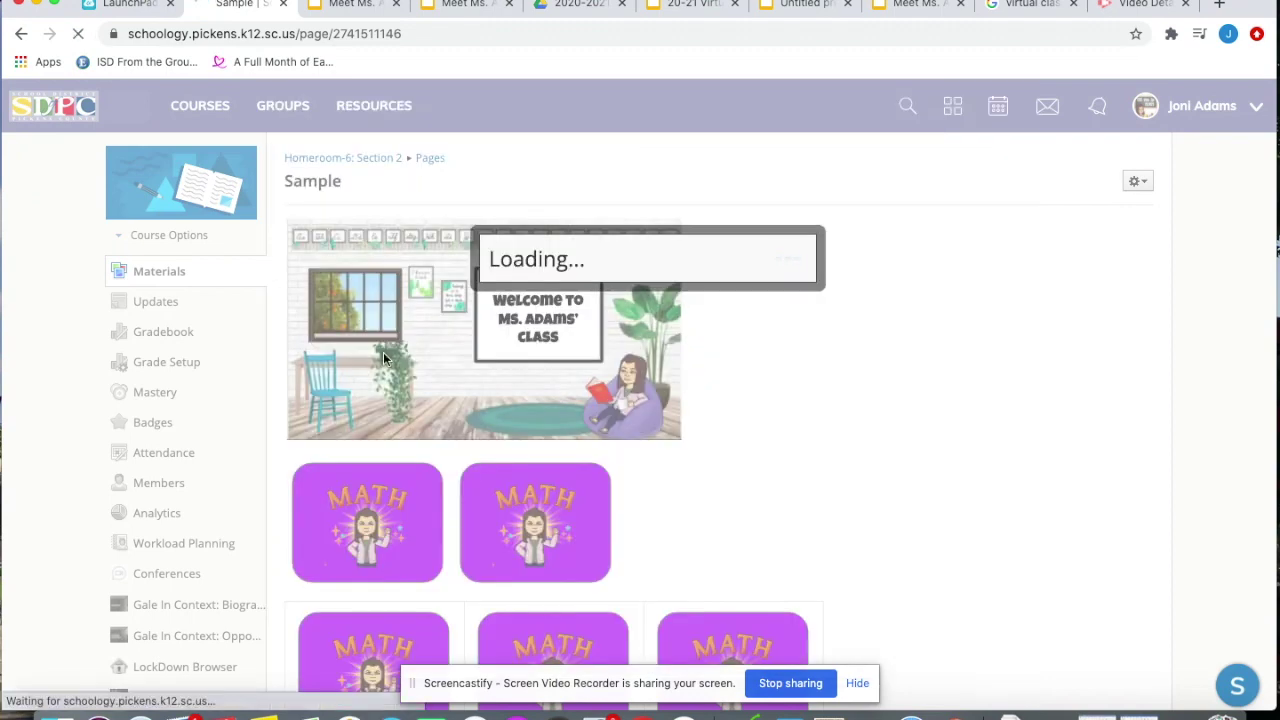
left_click(232, 306)
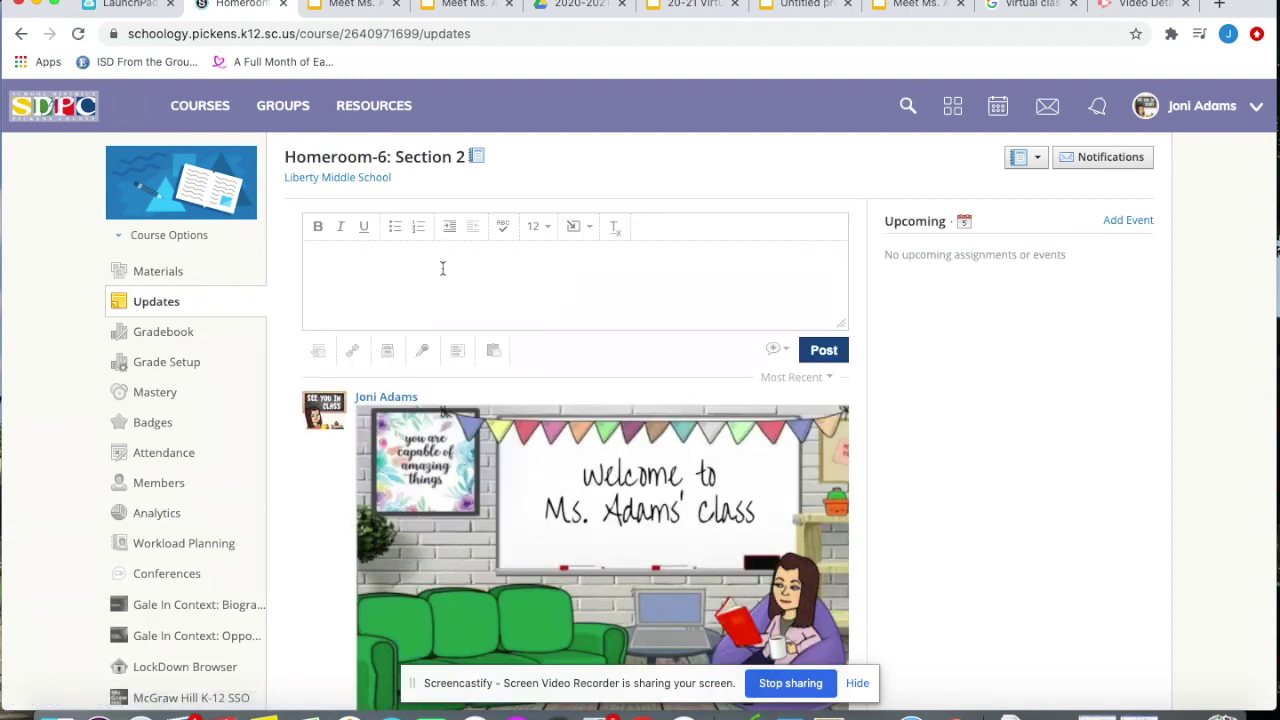
Post the banner and five MATH buttons as an update, then open the Meet Ms. Adams 6th Grade Math slideshow
key("super+v")
left_click(830, 349)
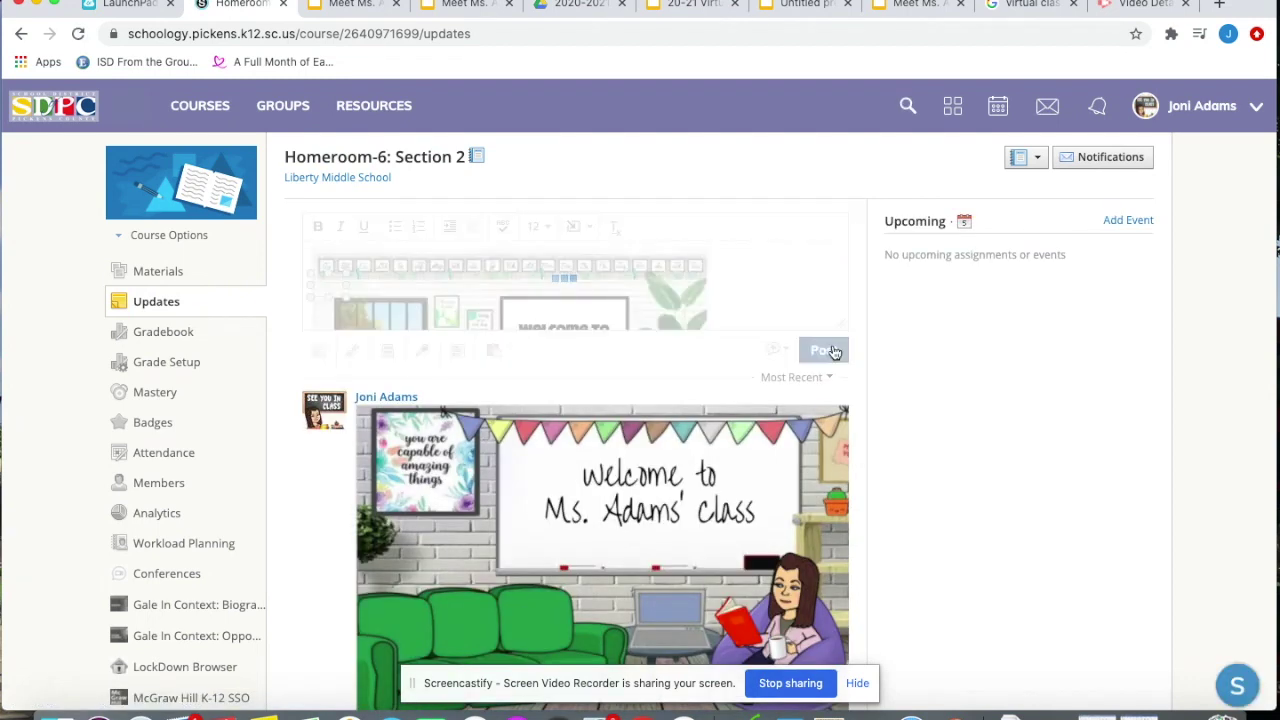
scroll(833, 352, "down", 5)
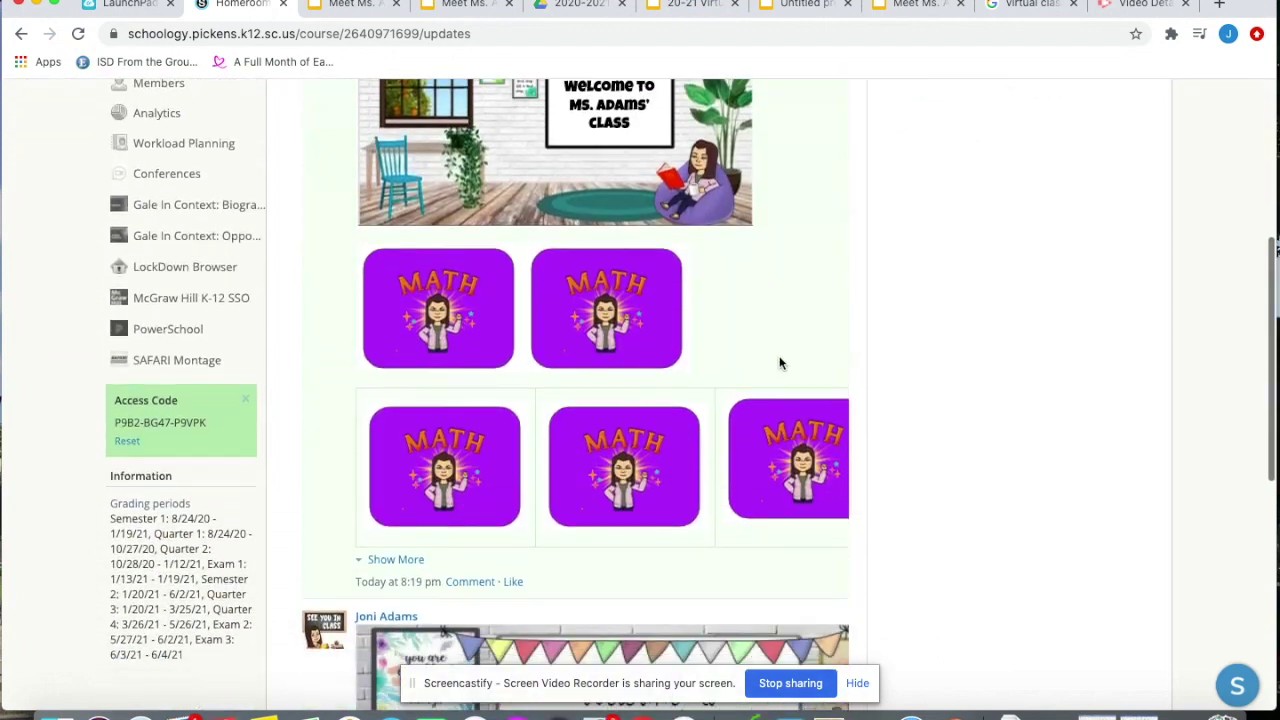
left_click(455, 319)
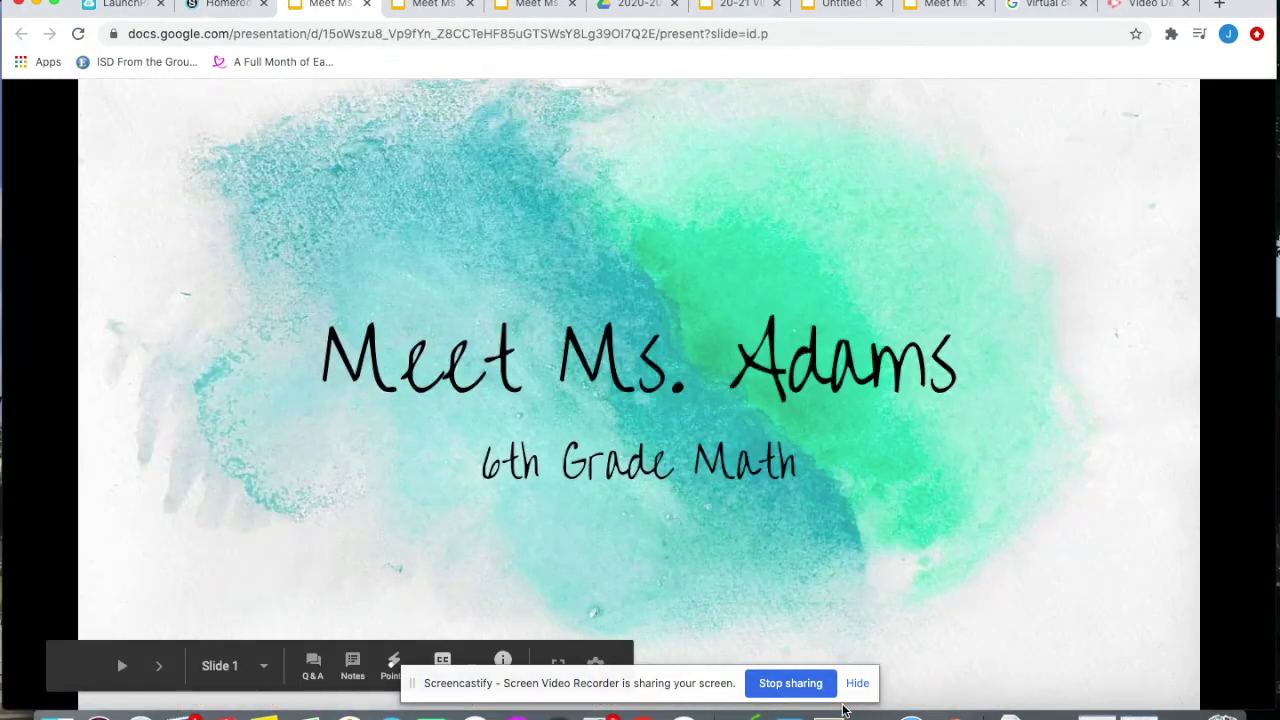